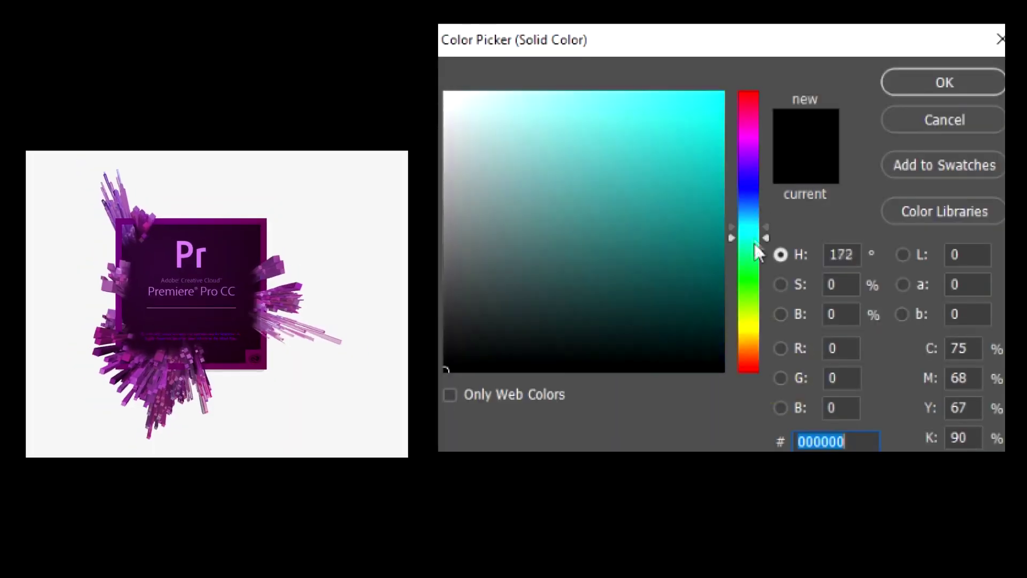
mouse_move(756, 238)
left_mouse_down()
mouse_move(757, 262)
mouse_move(753, 222)
mouse_move(756, 271)
left_mouse_up()
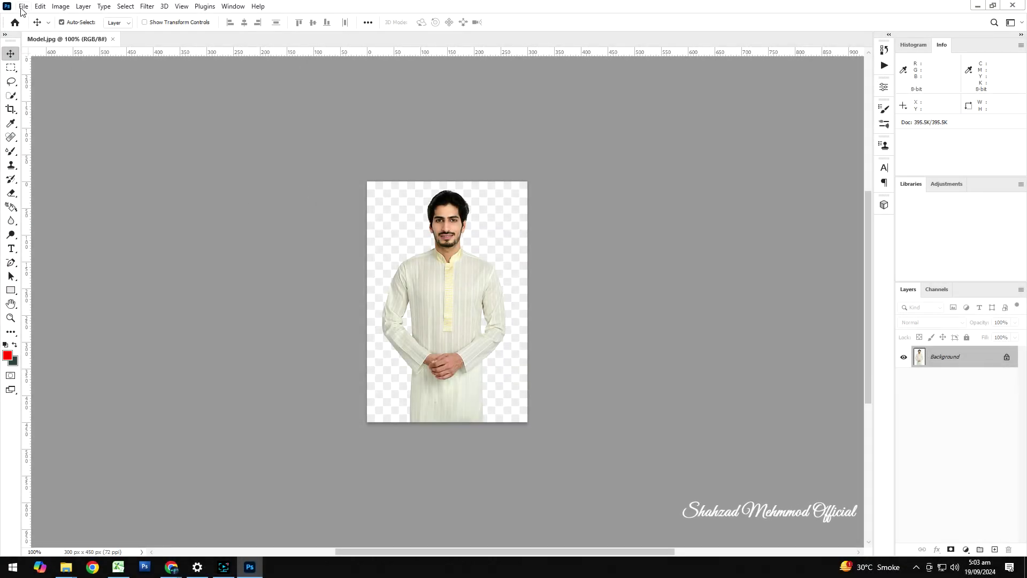
Step: Create a 4 x 6 inch portrait document at 300 pixels/inch with a transparent background, starting from the Landscape 6 x 4 photo preset
left_click(23, 7)
left_click(31, 18)
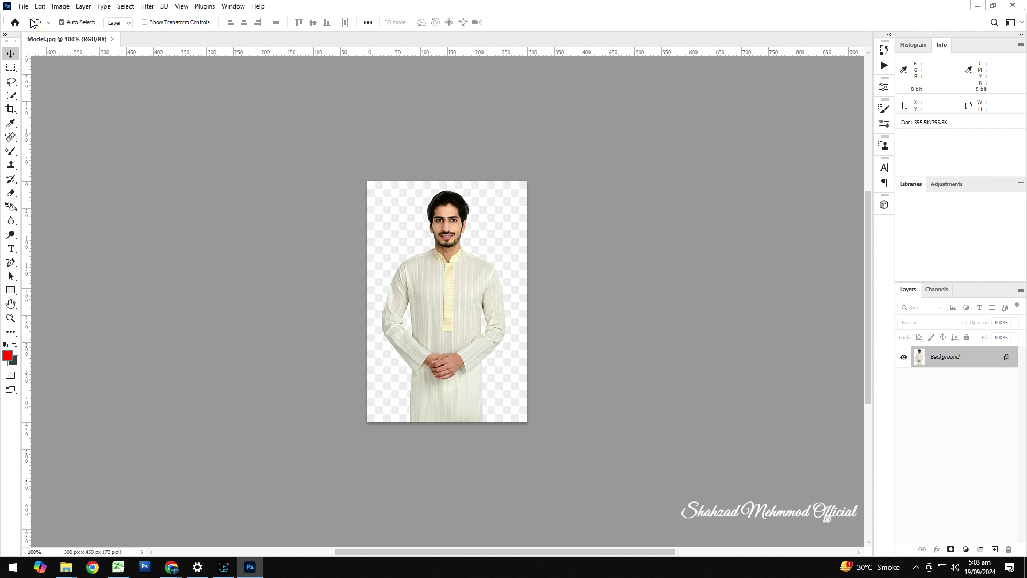
left_click(320, 140)
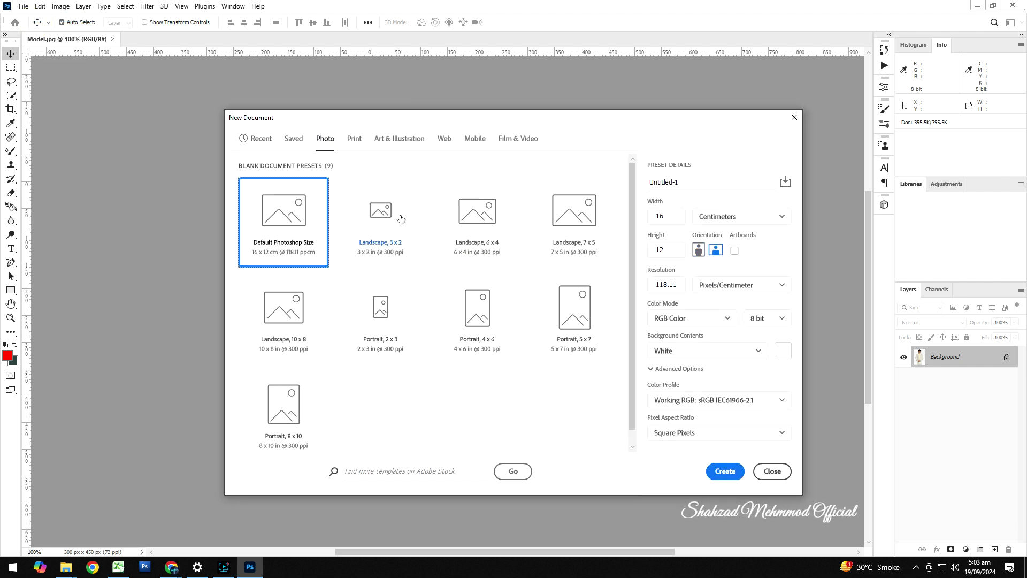
left_click(500, 242)
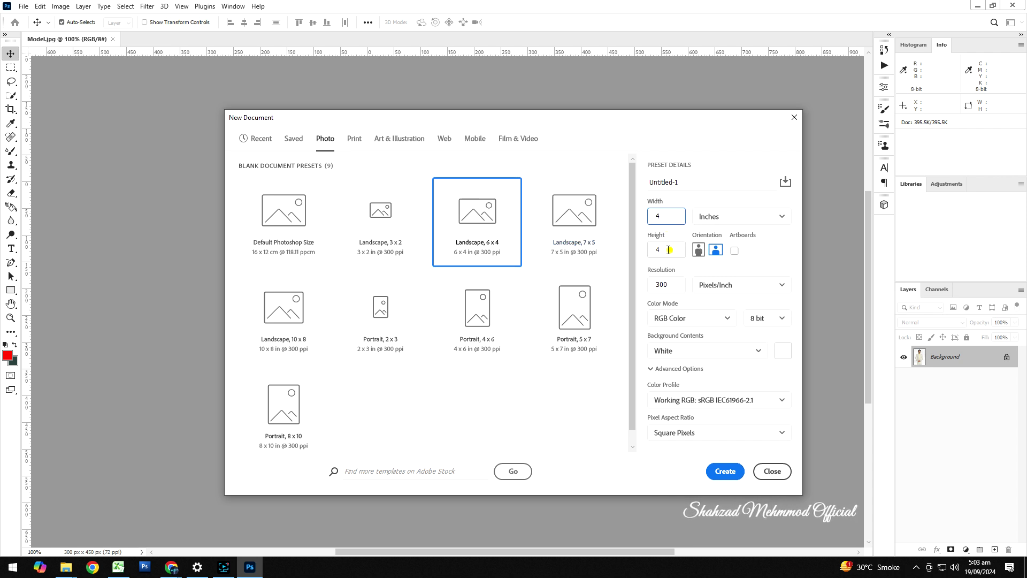
type("6")
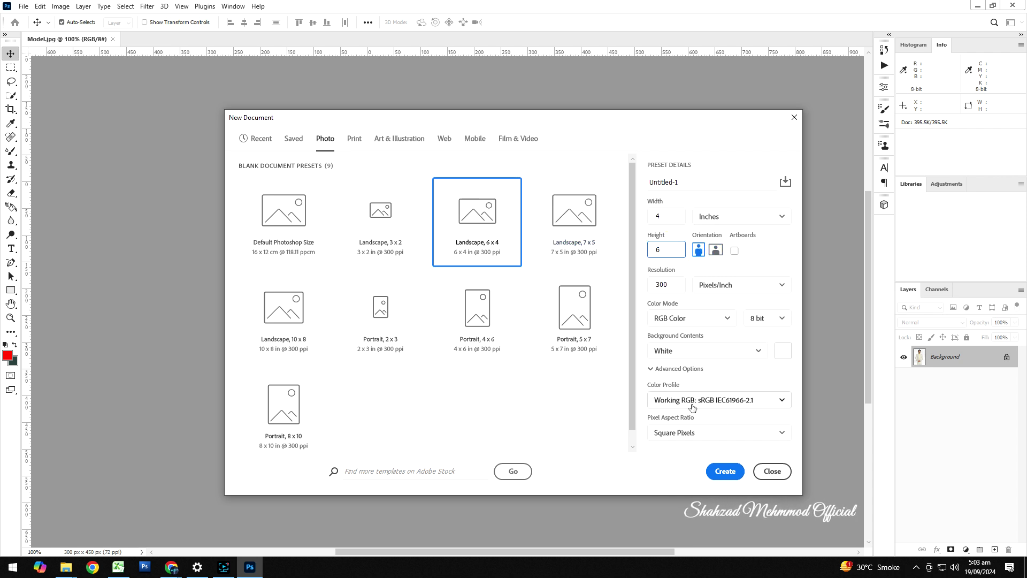
left_click(685, 353)
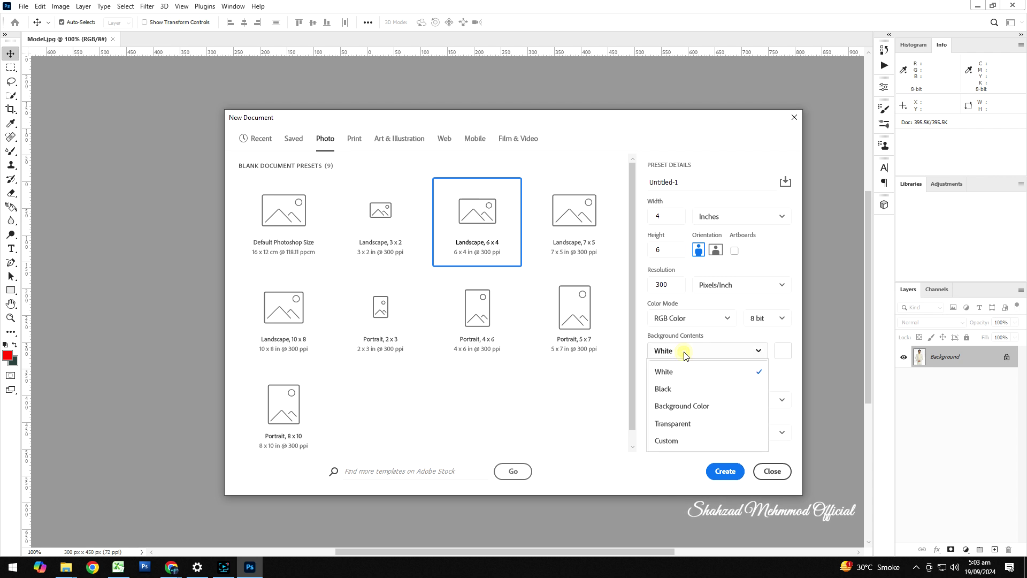
left_click(683, 426)
left_click(719, 477)
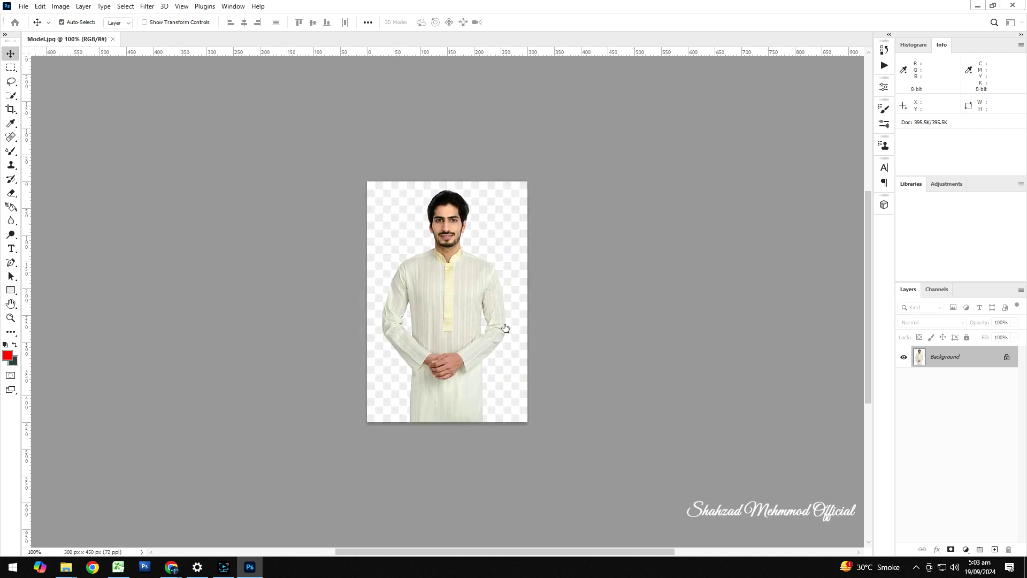
left_click(146, 40)
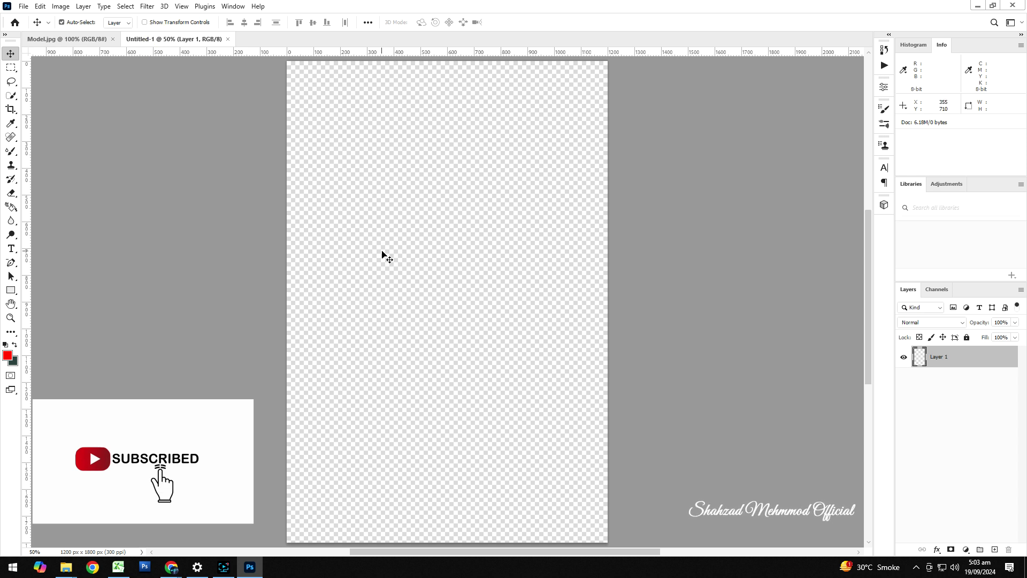
Step: Select the man in Model.jpg with Select Subject and move the cutout into the Untitled-1 document
left_click(67, 39)
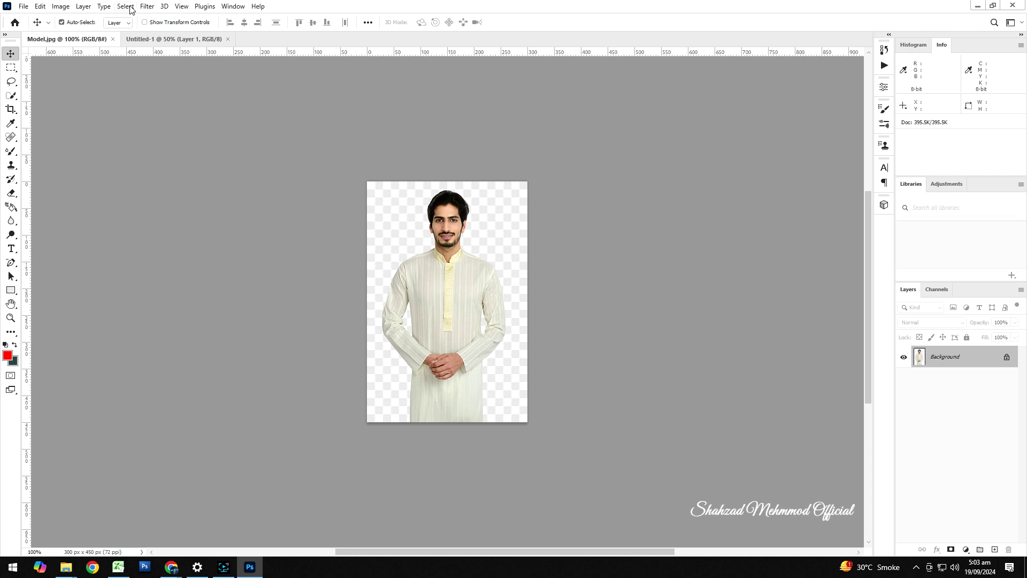
left_click(130, 9)
left_click(149, 135)
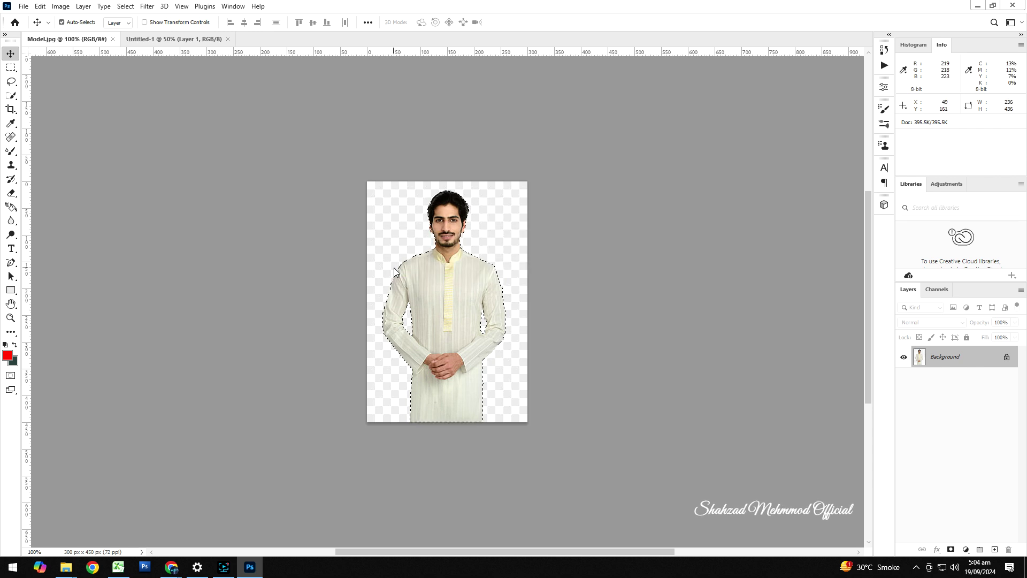
left_click_drag(444, 283, 181, 40)
left_click_drag(447, 264, 422, 282)
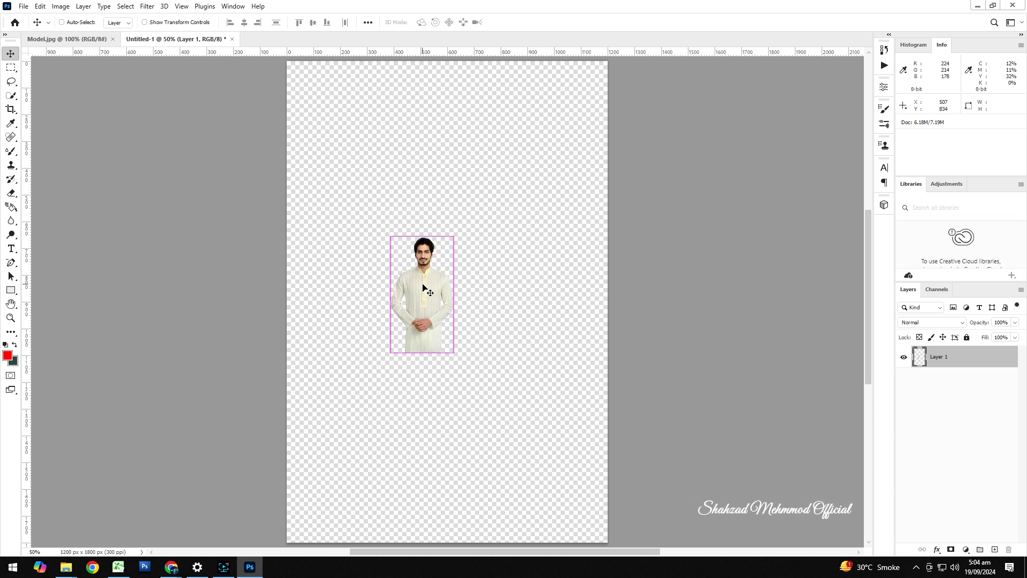
Step: Scale the man up proportionally to about 702 px wide and reposition him near the middle of the canvas
key("ctrl+t")
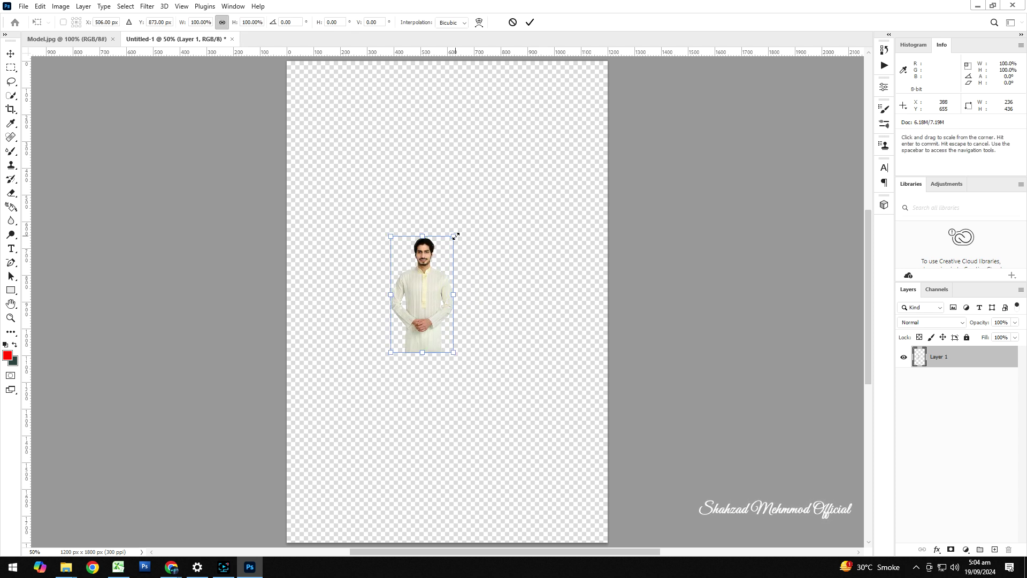
left_click_drag(456, 233, 517, 120)
left_click(530, 21)
key("ctrl+plus")
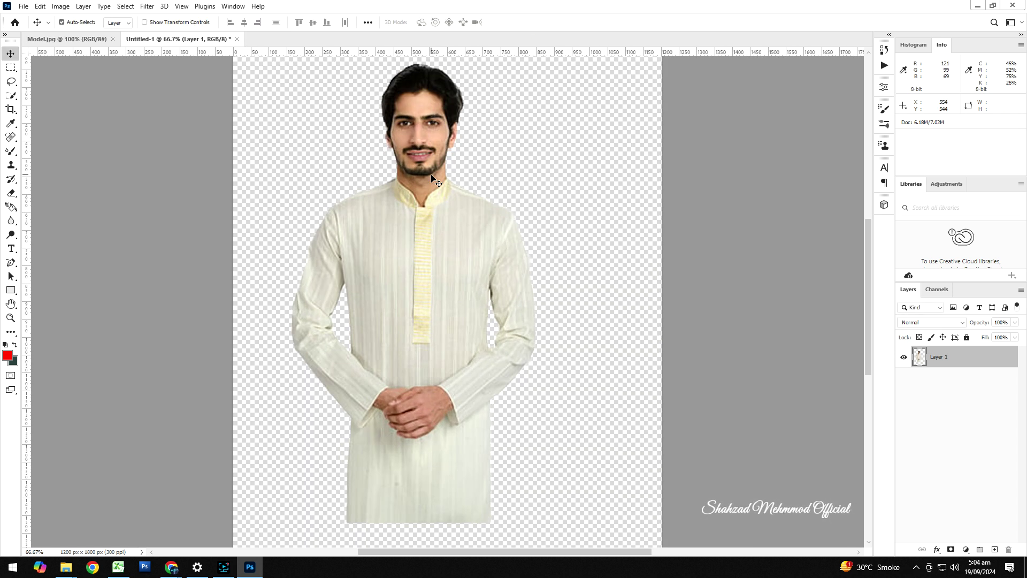
key("ctrl+plus")
left_click_drag(499, 298, 438, 348)
Step: Open the Paint Coat Png image from the Passport Actin folder
left_click(25, 8)
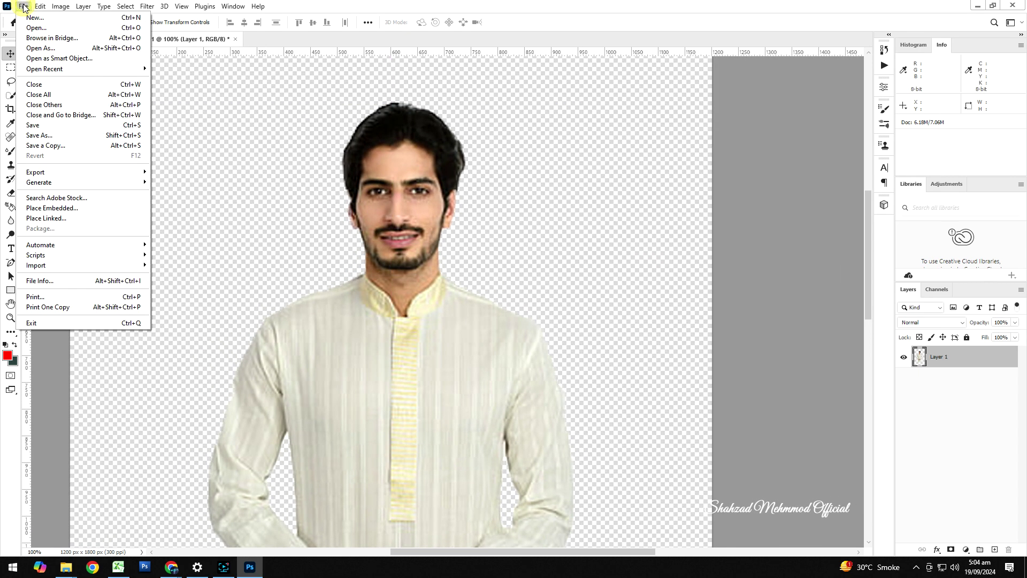
left_click(32, 27)
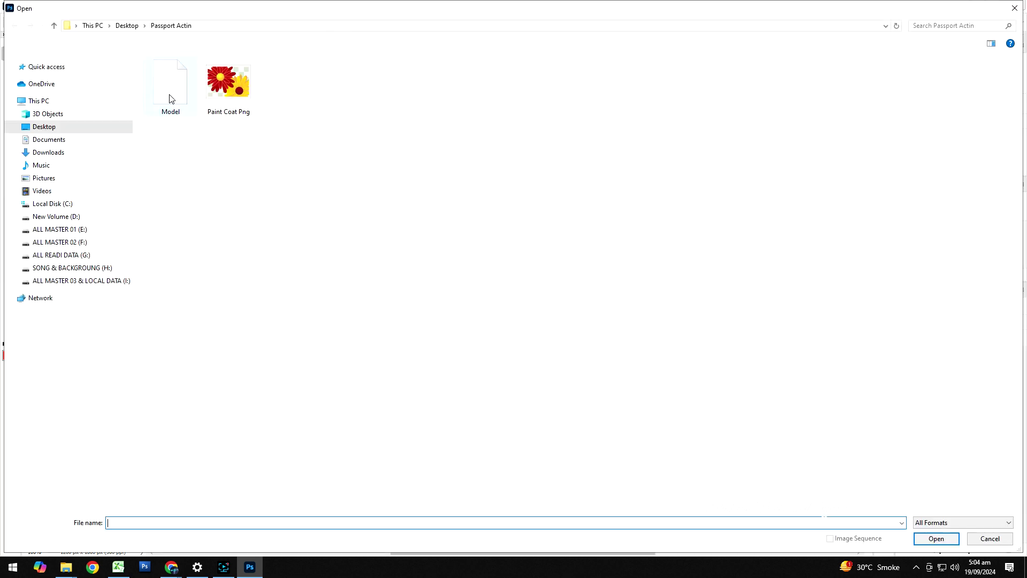
double_click(229, 89)
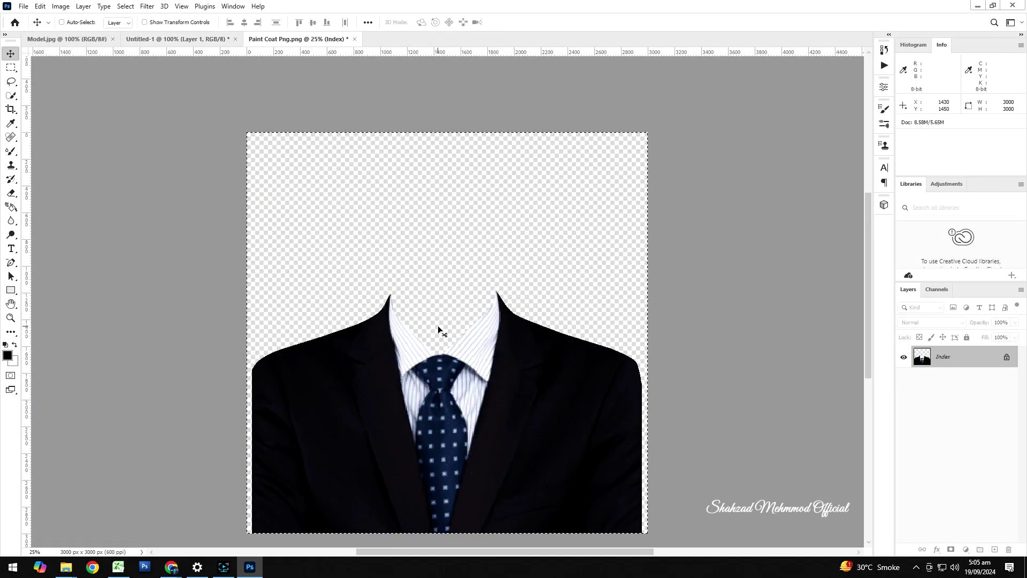
Step: Cut the suit out of Paint Coat Png and paste it into the Untitled-1 document
left_click(40, 7)
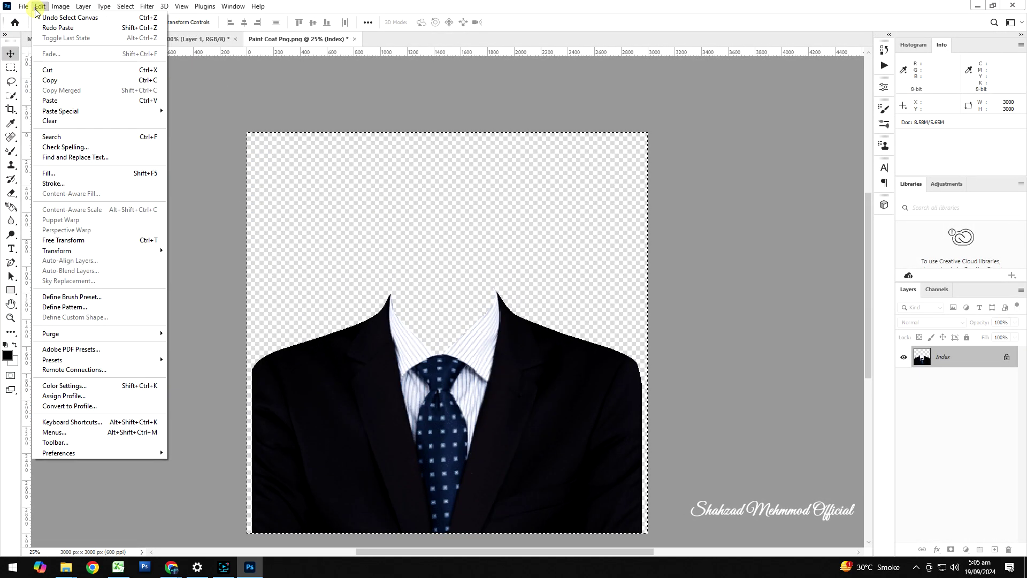
left_click(49, 70)
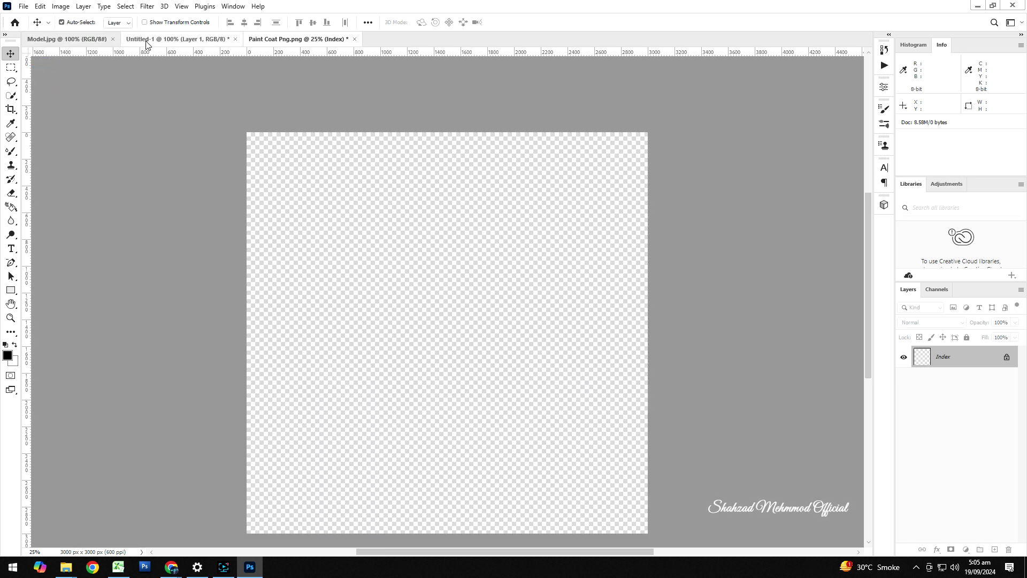
left_click(143, 42)
left_click(43, 6)
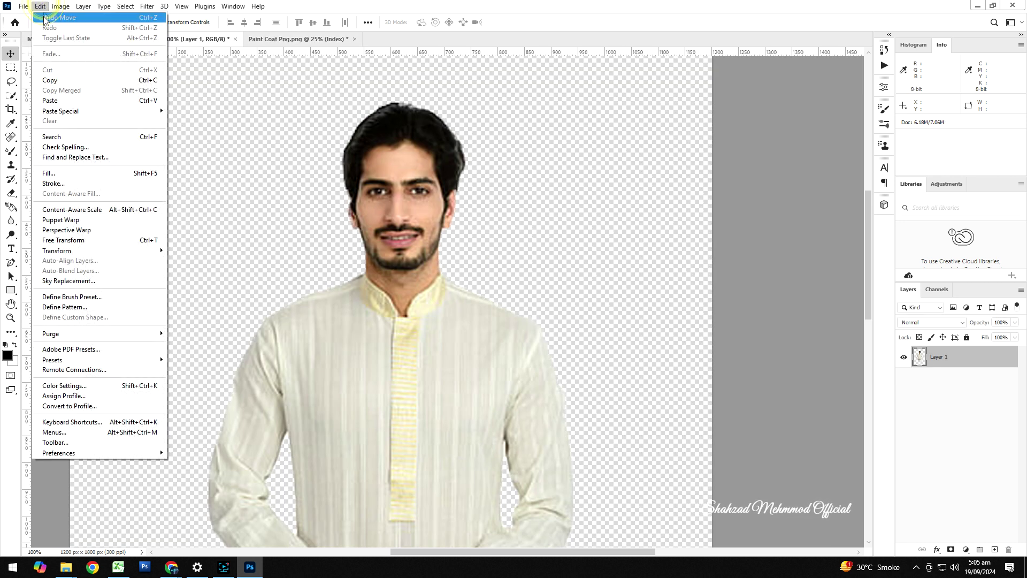
left_click(62, 96)
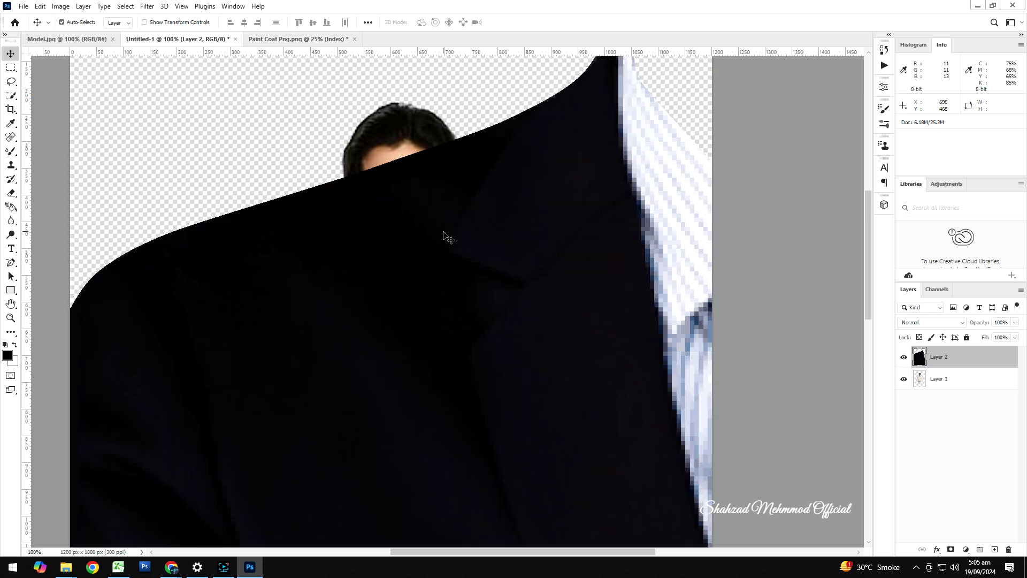
Step: Scale the pasted suit down to about 22% and position it over the man's shoulders and chest
scroll(444, 235, "down", 5)
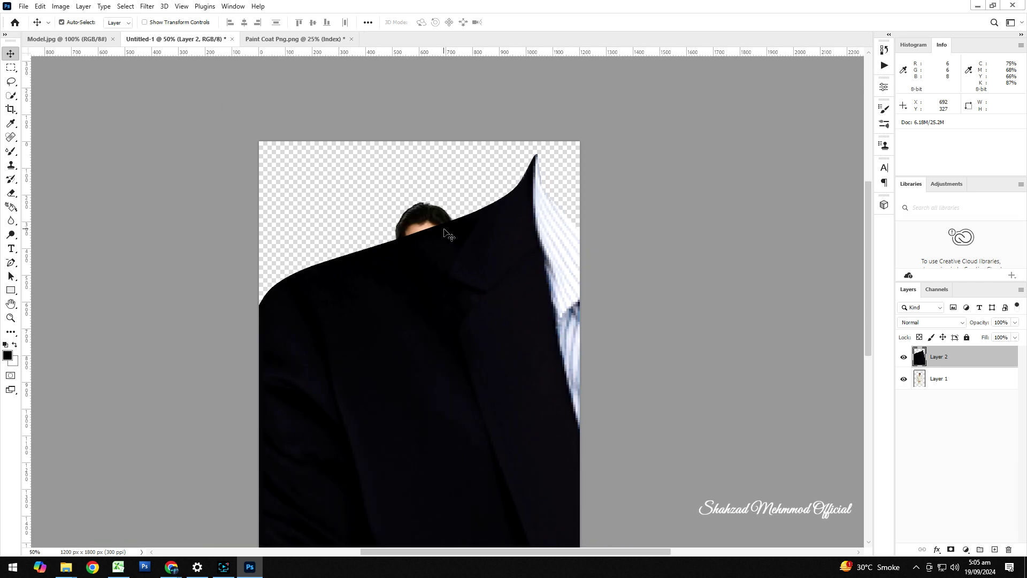
key("ctrl+t")
left_click_drag(260, 143, 524, 310)
left_click_drag(587, 388, 348, 366)
left_click_drag(533, 285, 482, 309)
key("Return")
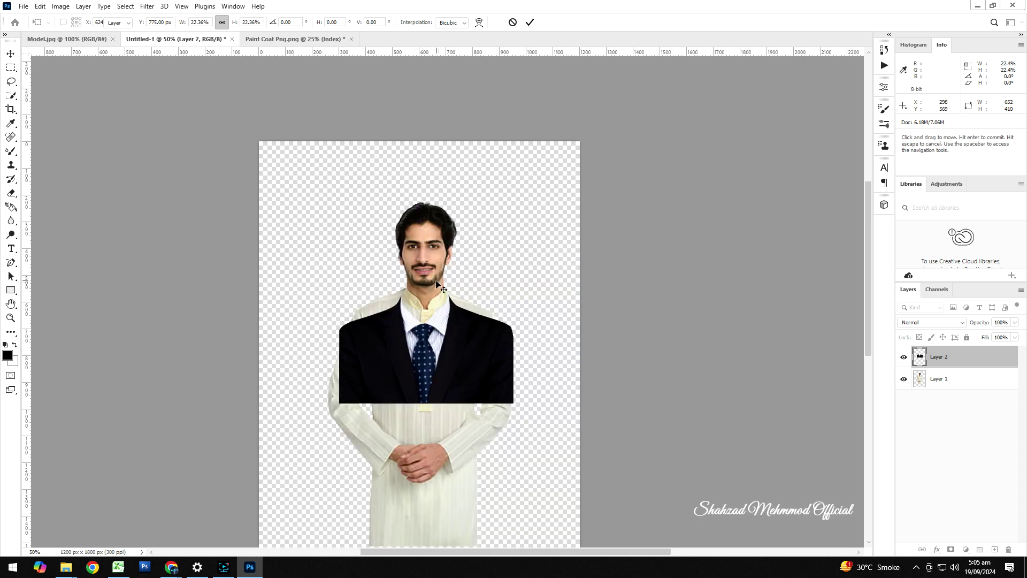
Step: Scale the man's layer down proportionally to about 77% so his head suits the size of the coat
left_click(433, 276)
key("ctrl+t")
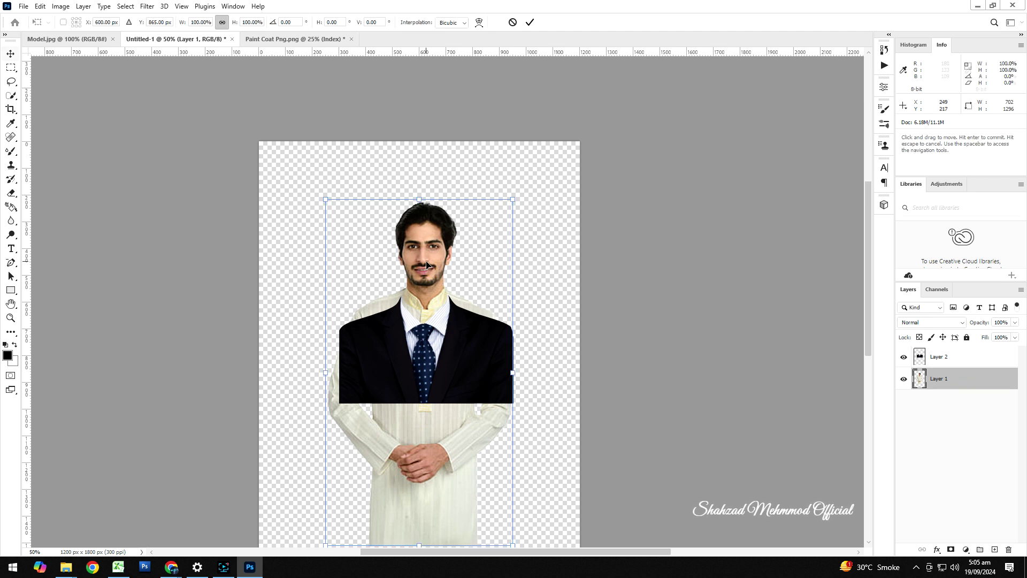
left_click_drag(510, 200, 544, 141)
left_click_drag(514, 179, 515, 203)
left_click_drag(534, 165, 483, 264)
left_click_drag(421, 283, 431, 242)
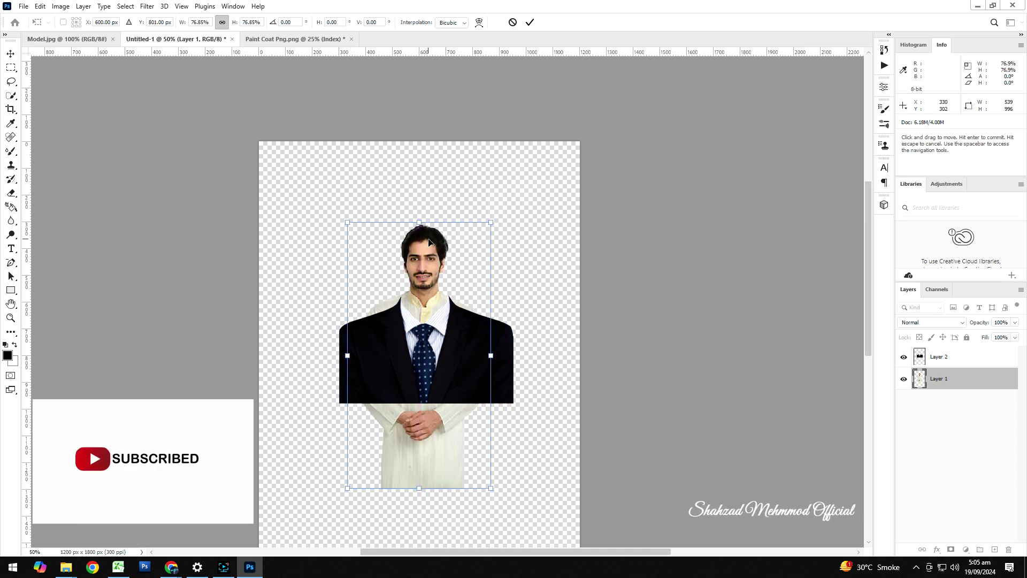
key("Return")
Step: Delete the man's body below the neck on Layer 1 using a rectangular selection, and deselect
key("m")
left_click_drag(515, 499, 316, 306)
key("Delete")
key("ctrl+d")
key("v")
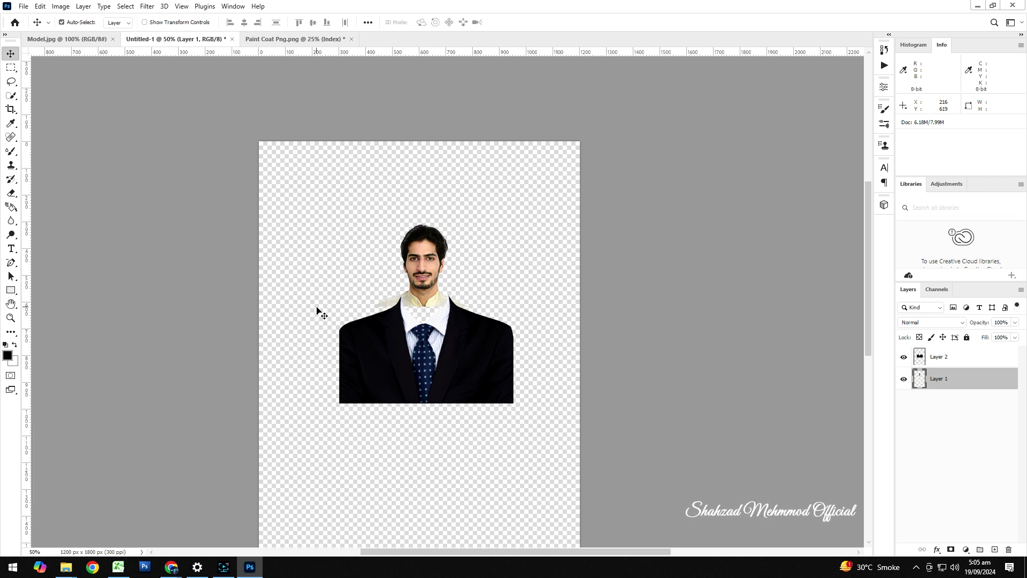
Step: Move the head down behind the shirt collar and enlarge it until the neck fills the collar opening
key("ctrl+plus")
key("ctrl+plus")
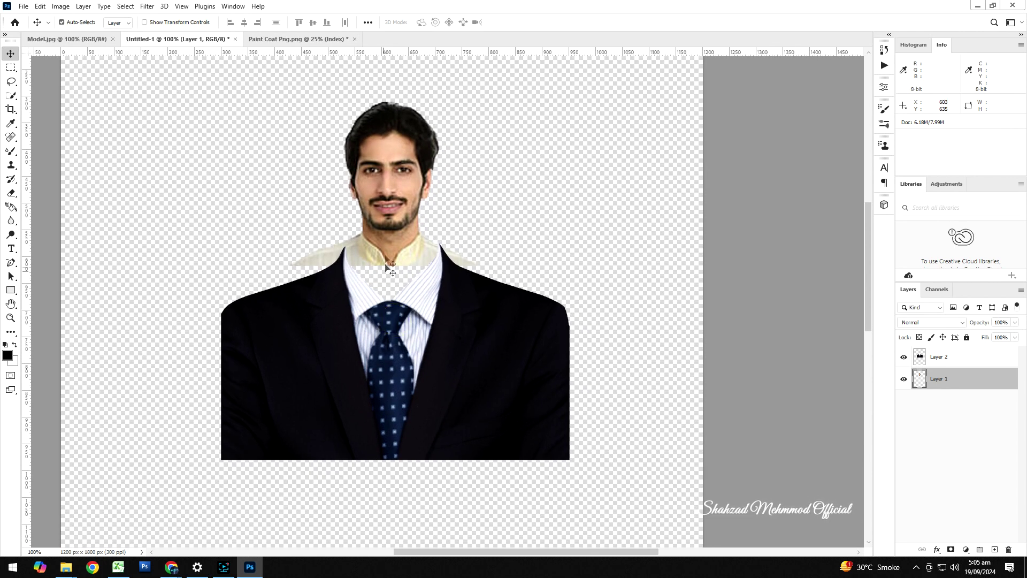
left_click_drag(387, 264, 388, 298)
key("ctrl+t")
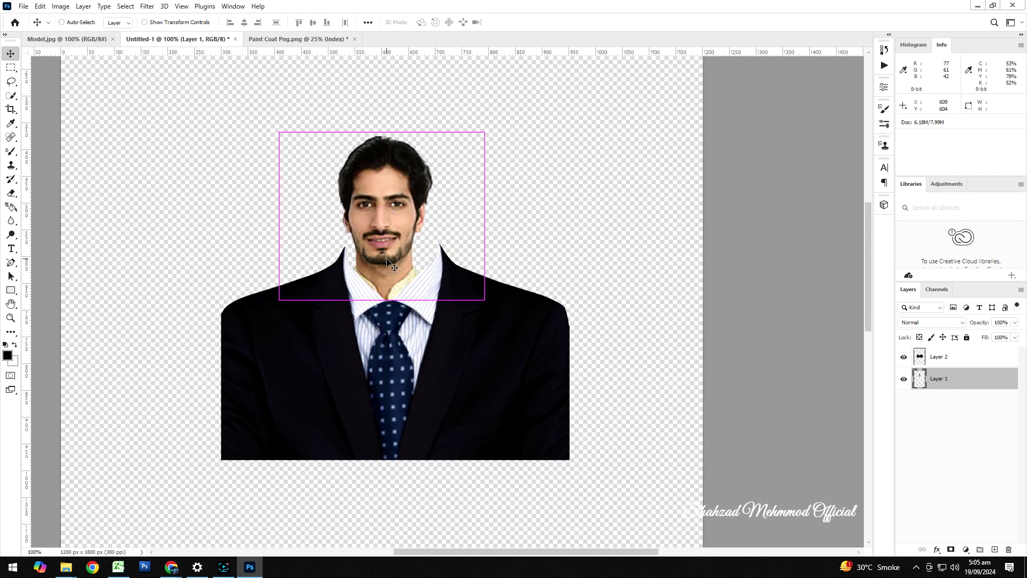
left_click_drag(484, 299, 542, 373)
left_click_drag(454, 319, 460, 280)
key("Return")
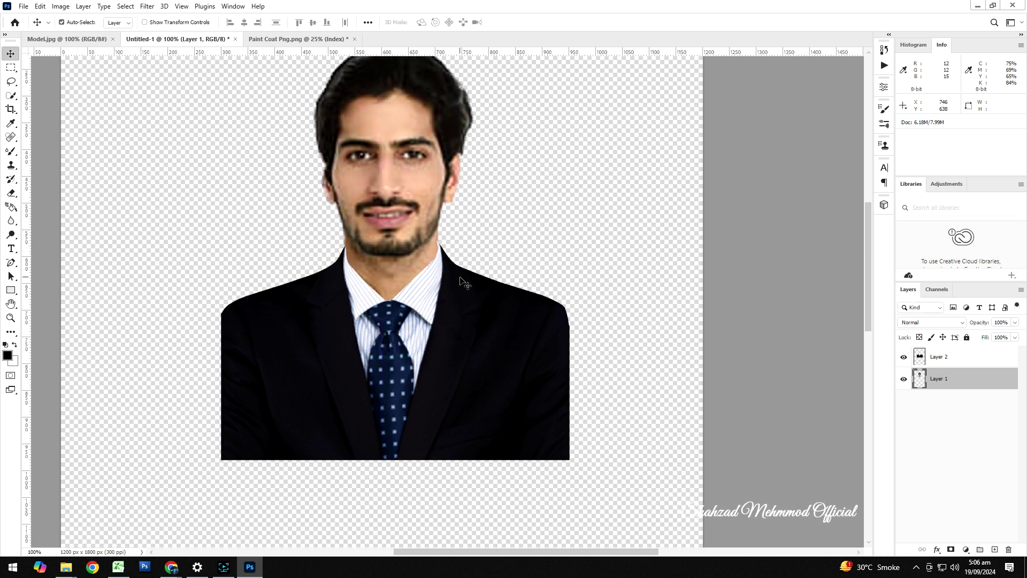
Step: Examine up close how the neck meets the shirt collar on both sides
key("ctrl+plus")
key("ctrl+plus")
key("ctrl+plus")
left_click_drag(403, 209, 546, 372)
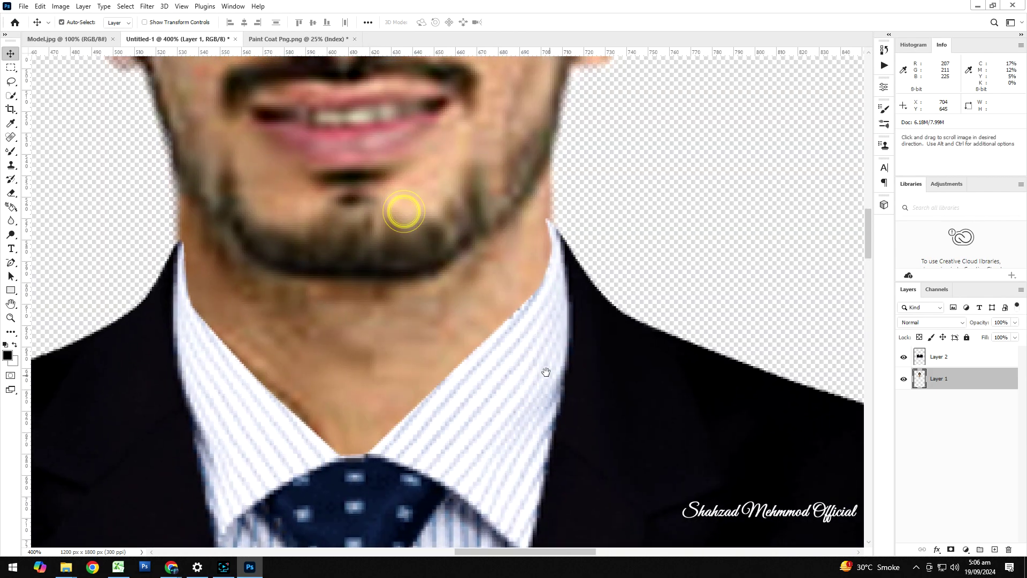
left_click(360, 289)
key("ctrl+minus")
key("ctrl+minus")
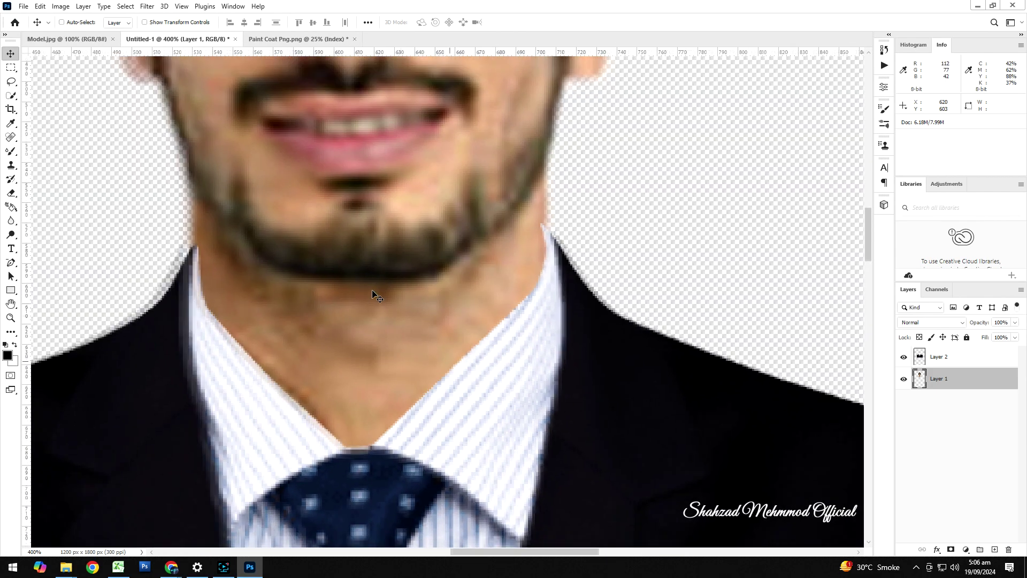
key("ctrl+minus")
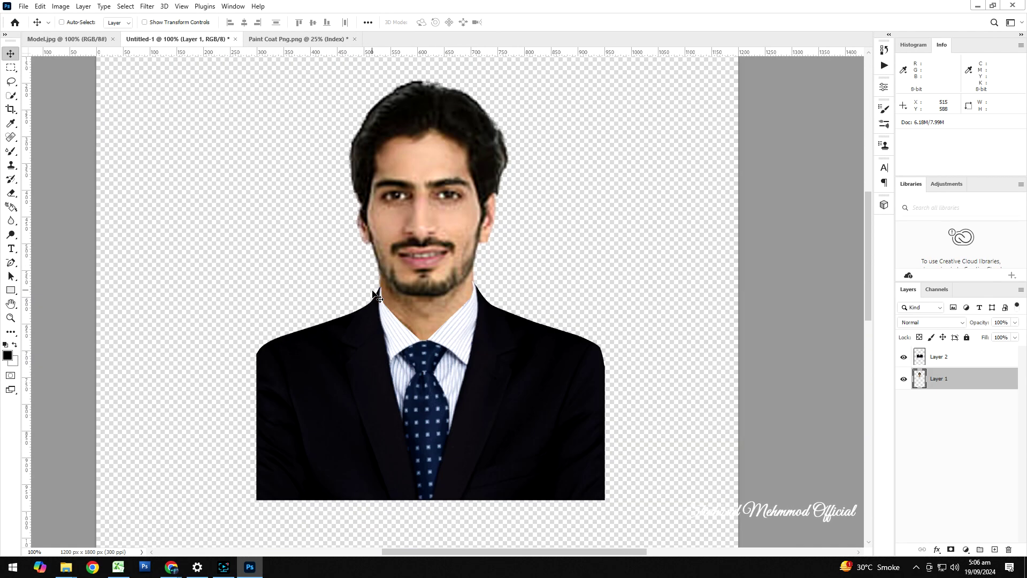
Step: Scale the head down very slightly and shift it a little lower into the collar
key("ctrl+t")
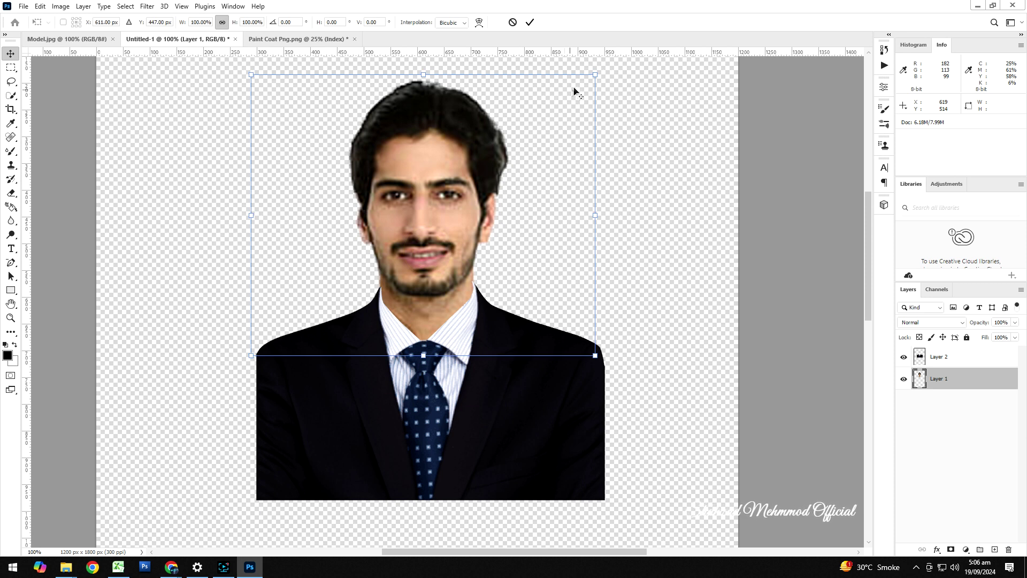
left_click_drag(595, 75, 590, 78)
left_click_drag(543, 140, 543, 148)
key("Return")
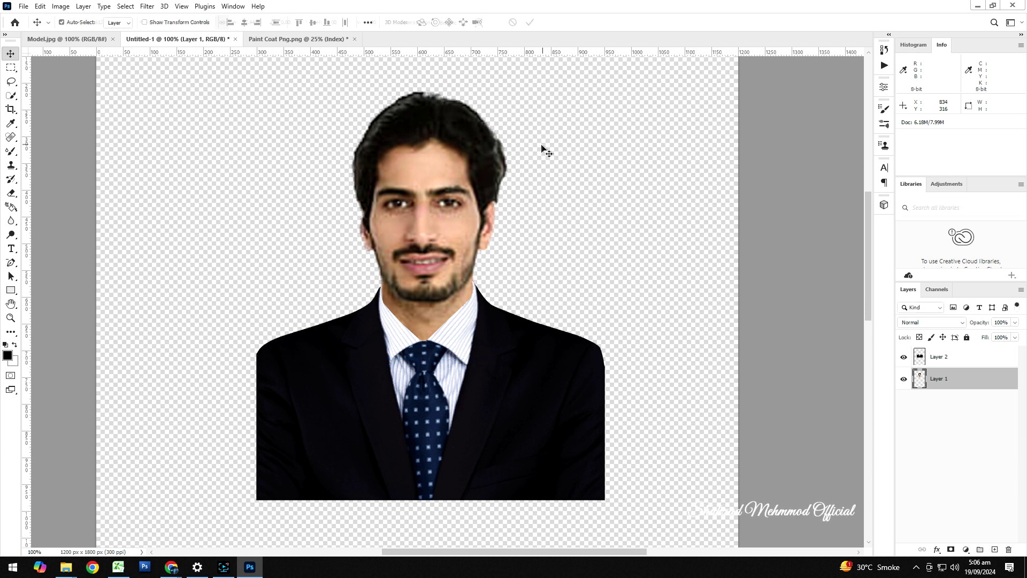
Step: Nudge the head slightly left to align the neck with the shirt collar
key("ctrl+plus")
left_click_drag(430, 258, 429, 261)
key("Left")
key("Left")
key("Left")
key("Left")
key("Left")
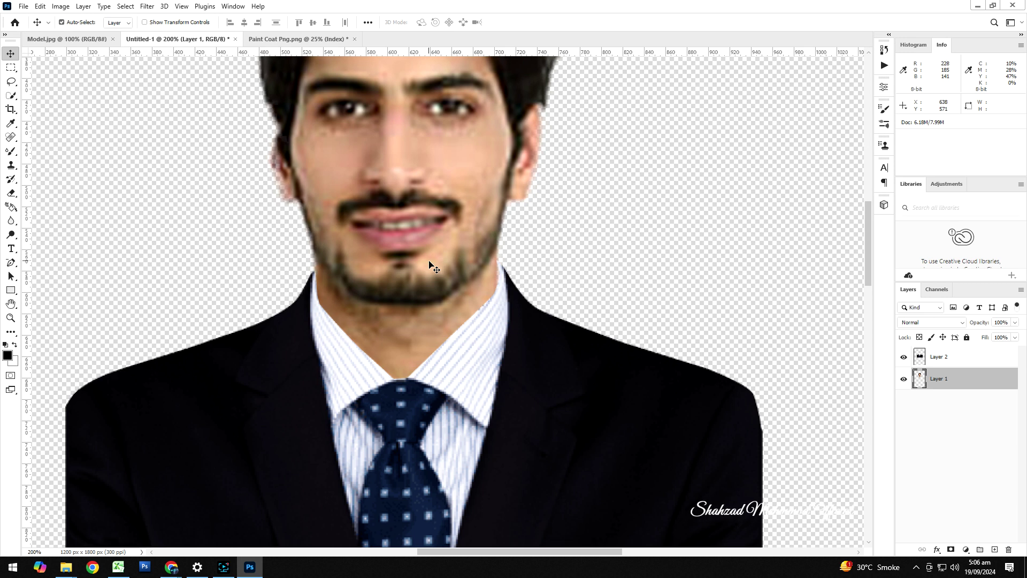
key("ctrl+minus")
key("ctrl+minus")
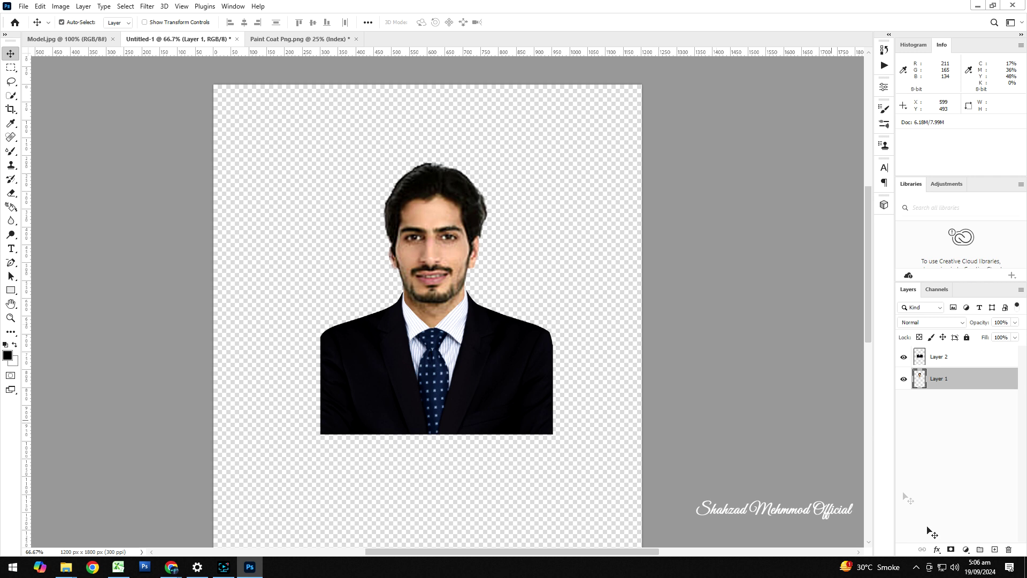
Step: Add a white solid colour fill layer and place it beneath the head and suit layers as the background
left_click(966, 549)
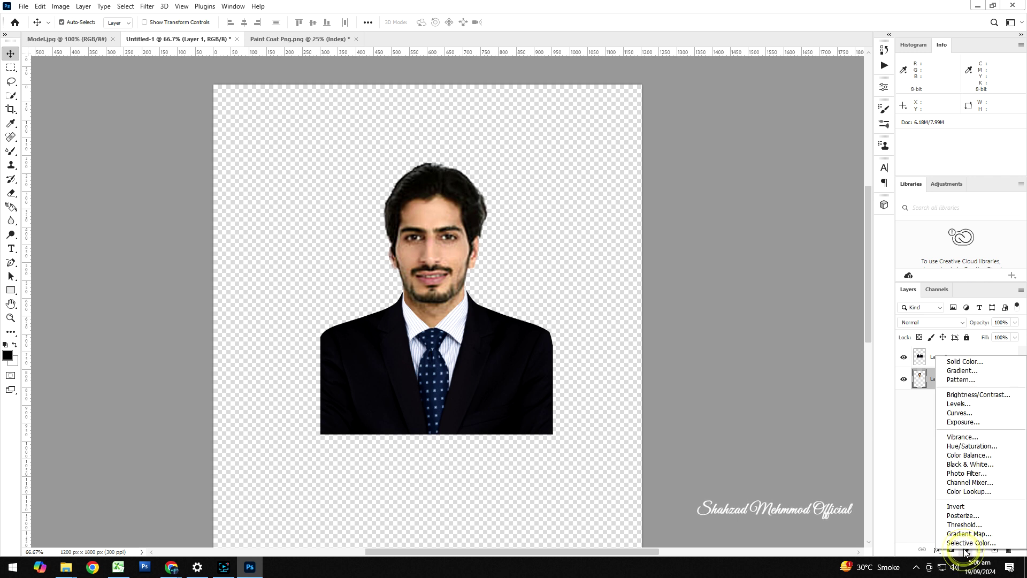
left_click(958, 358)
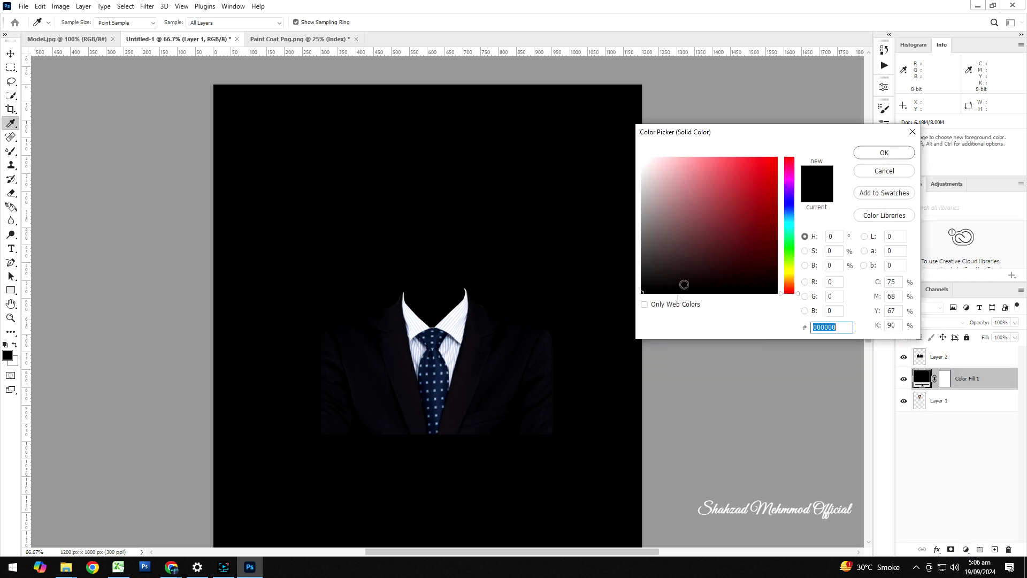
left_click_drag(677, 243, 645, 110)
left_click(859, 156)
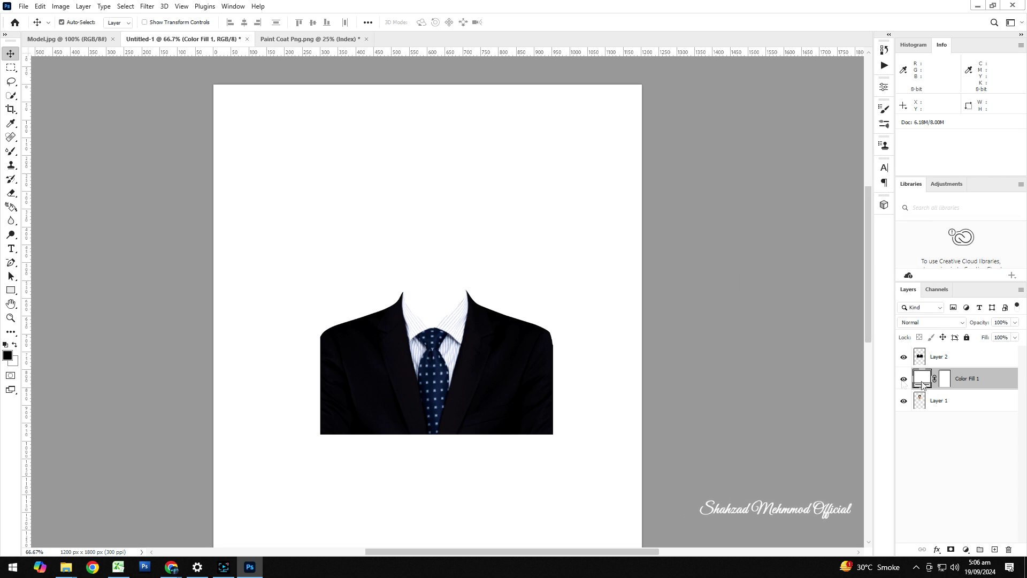
left_click_drag(932, 381, 934, 419)
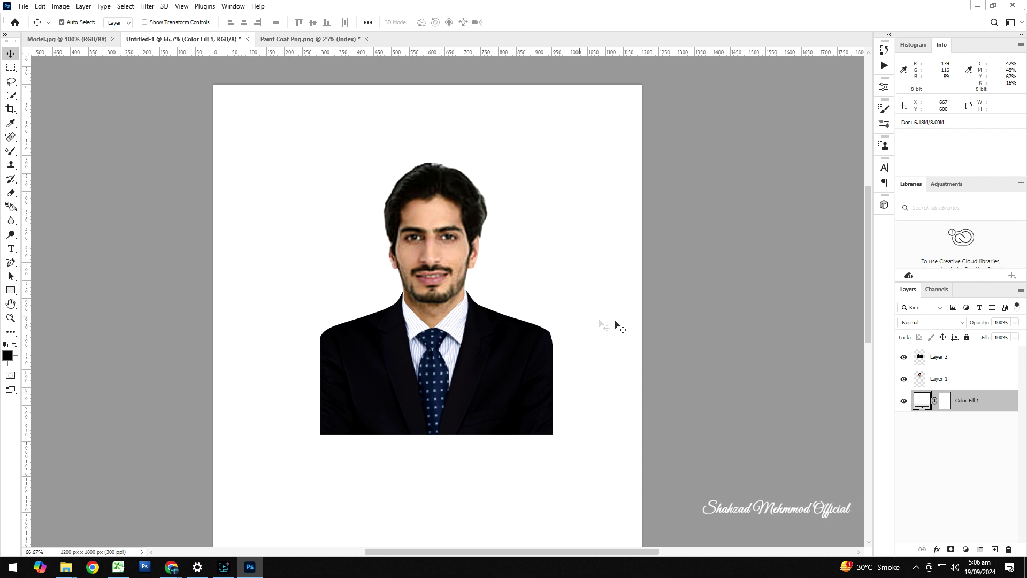
Step: Merge the head, suit and white fill layers into a single layer and clear the selection
left_click(940, 380)
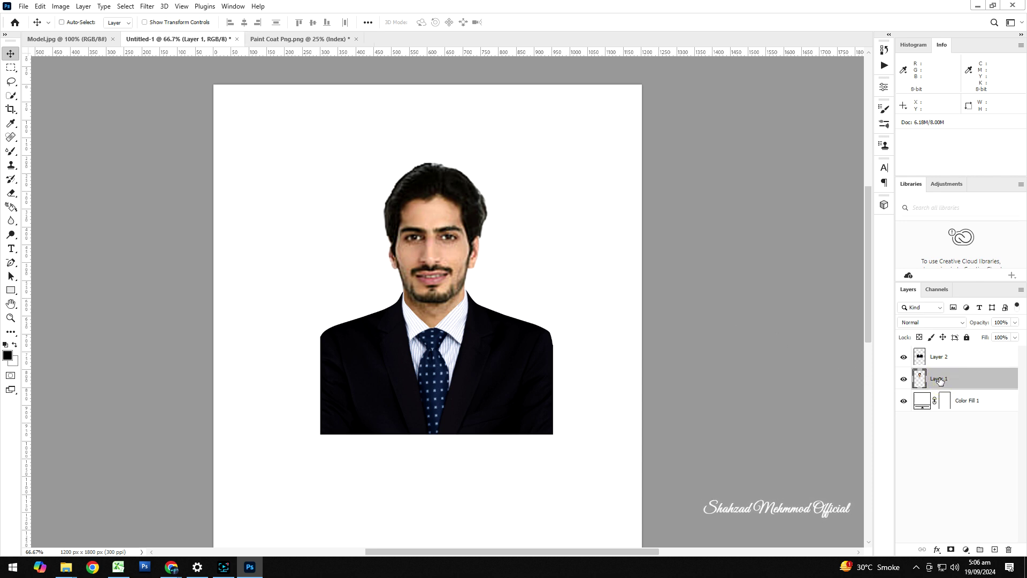
left_click(938, 355, "shift")
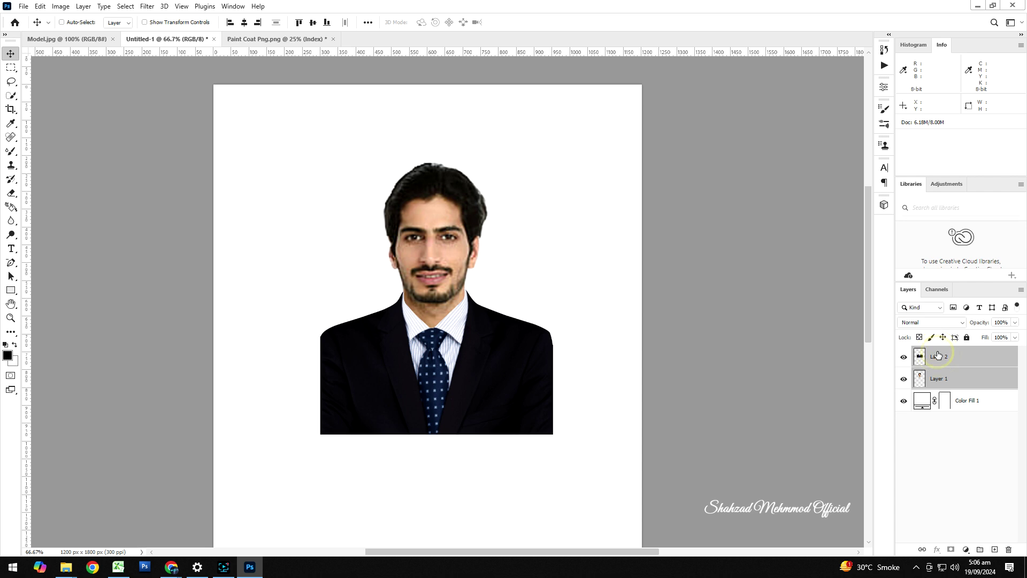
left_click(965, 400, "ctrl")
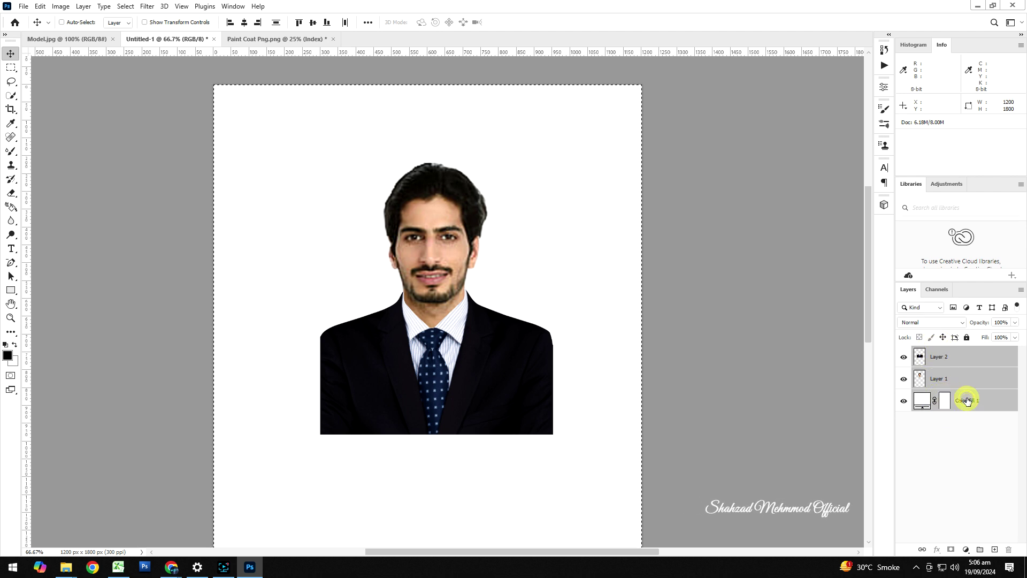
right_click(968, 403)
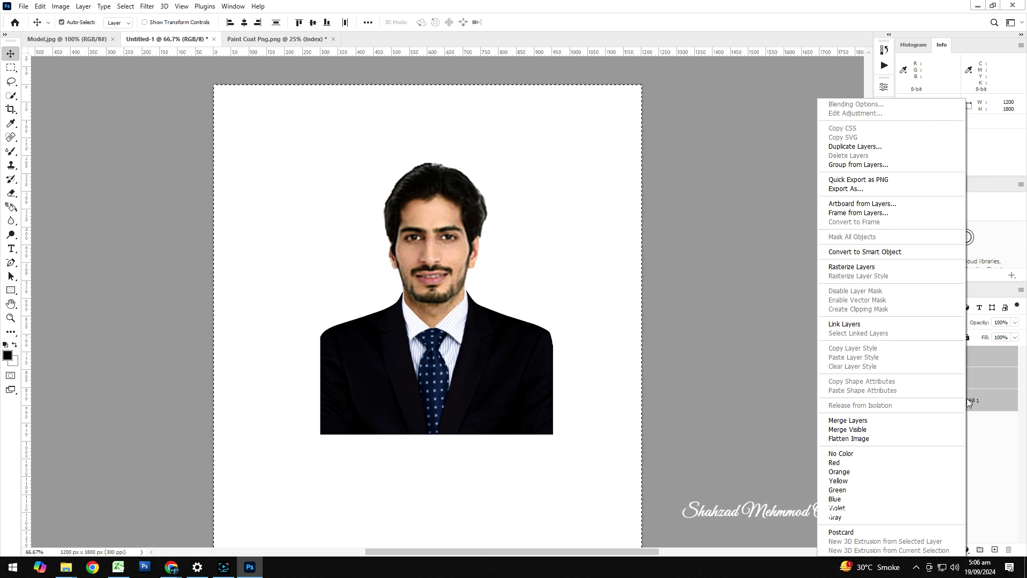
left_click(854, 421)
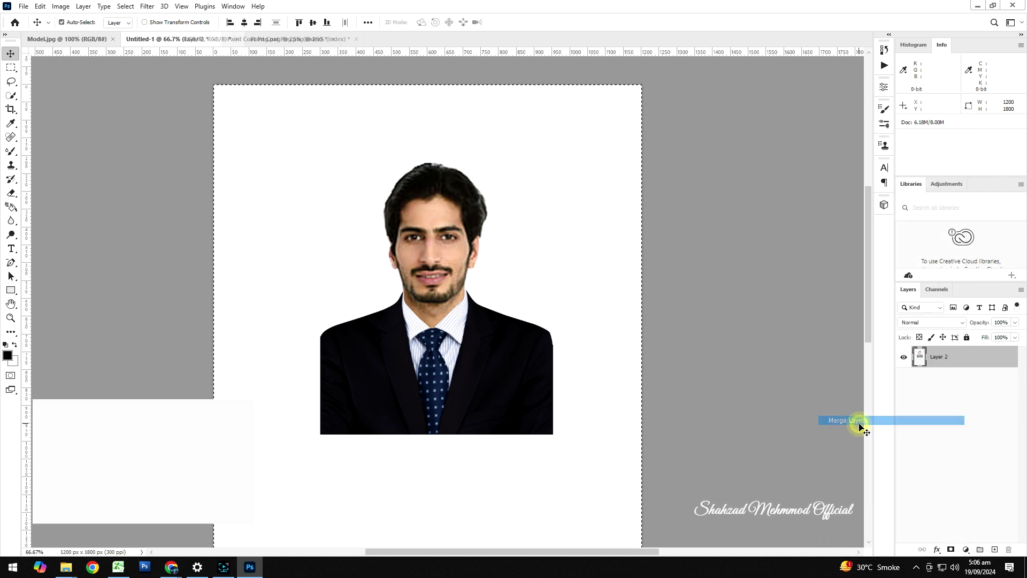
left_click(125, 6)
left_click(134, 32)
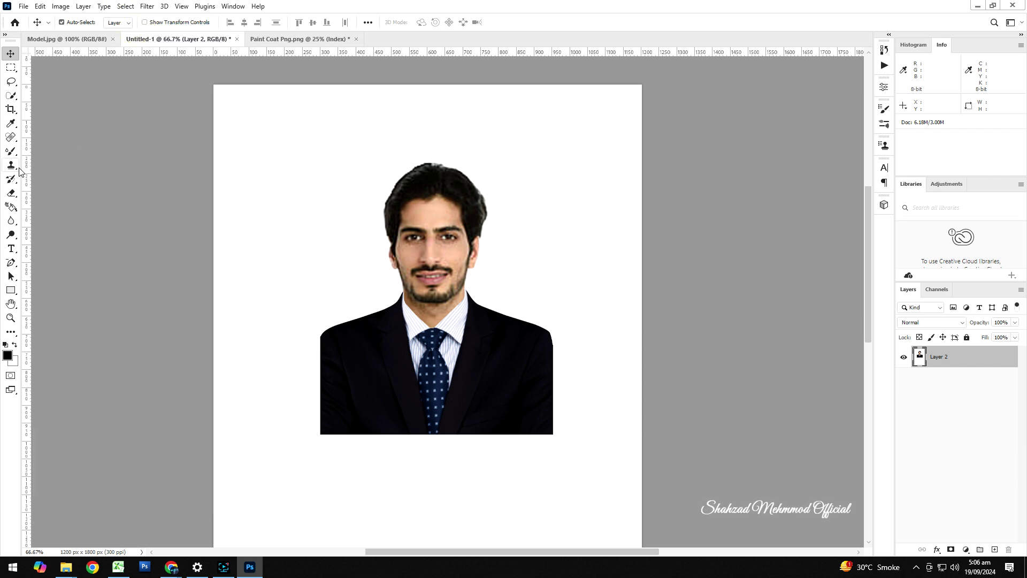
Step: Set the crop ratio to 1.4 by 1.9 and shrink the crop frame to about 646 x 876 px around the head and suit
left_click(16, 111)
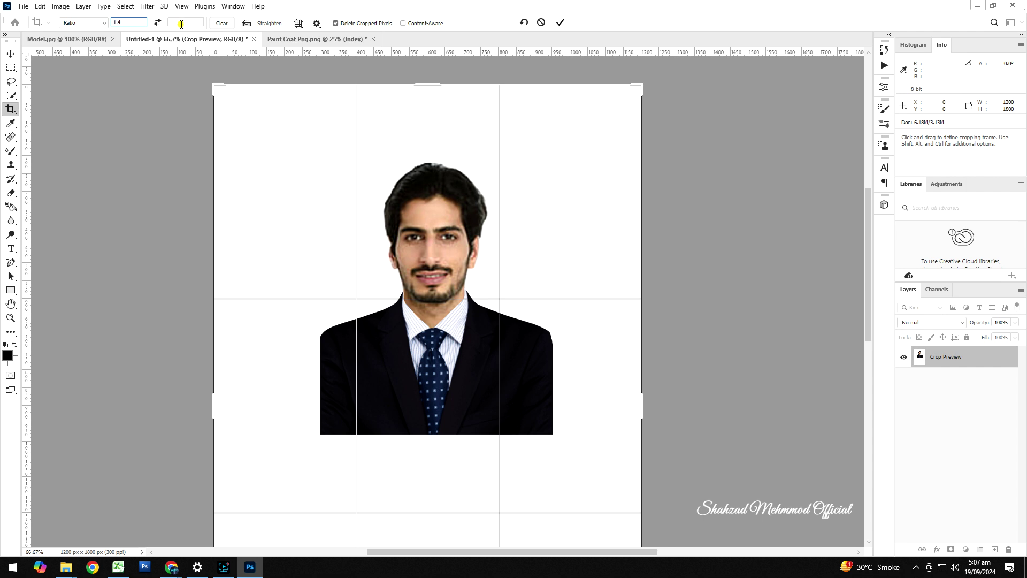
type("1.9")
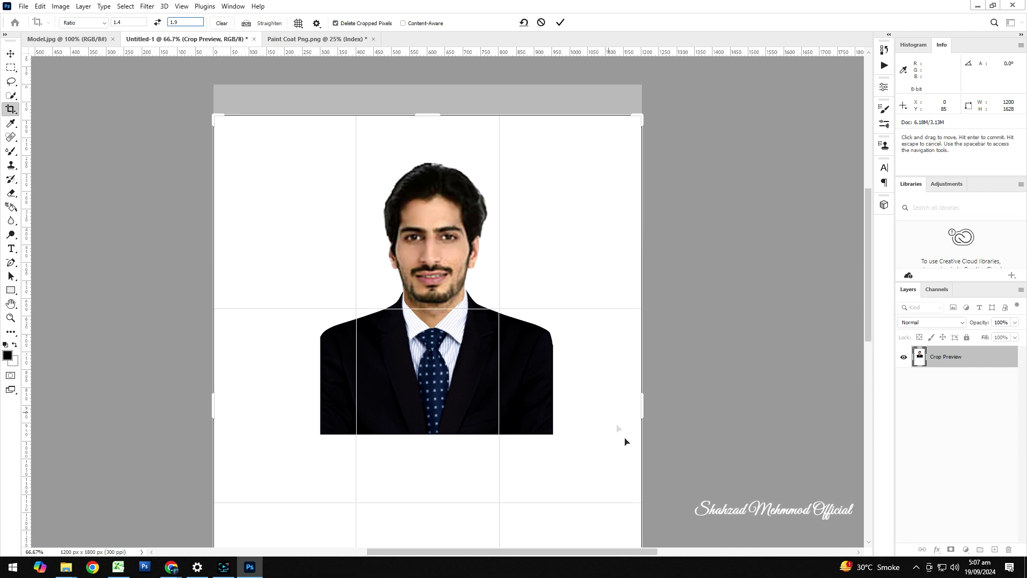
key("ctrl+minus")
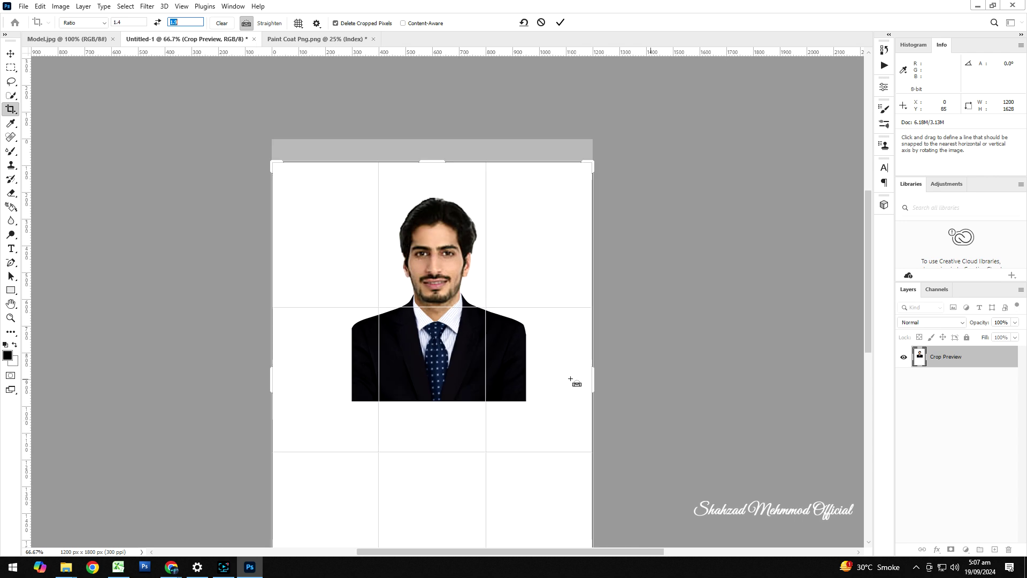
key("ctrl+minus")
left_click_drag(541, 212, 396, 440)
key("ctrl")
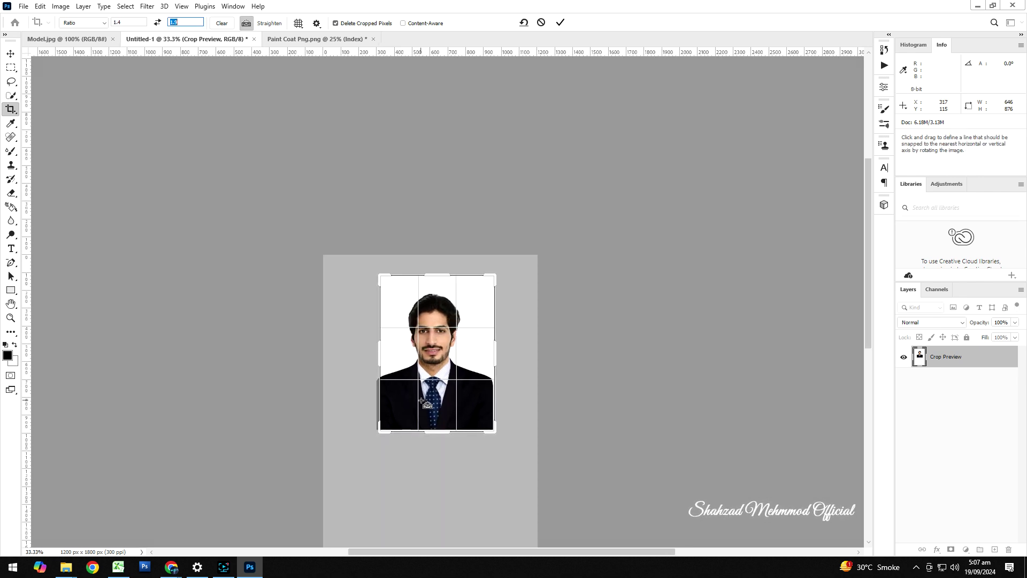
Step: Trim the crop frame's edges to about 634 x 808 px, closely fitting the suit and leaving space above the hair, and apply the crop
key("ctrl+plus")
key("space")
left_click_drag(421, 403, 453, 303)
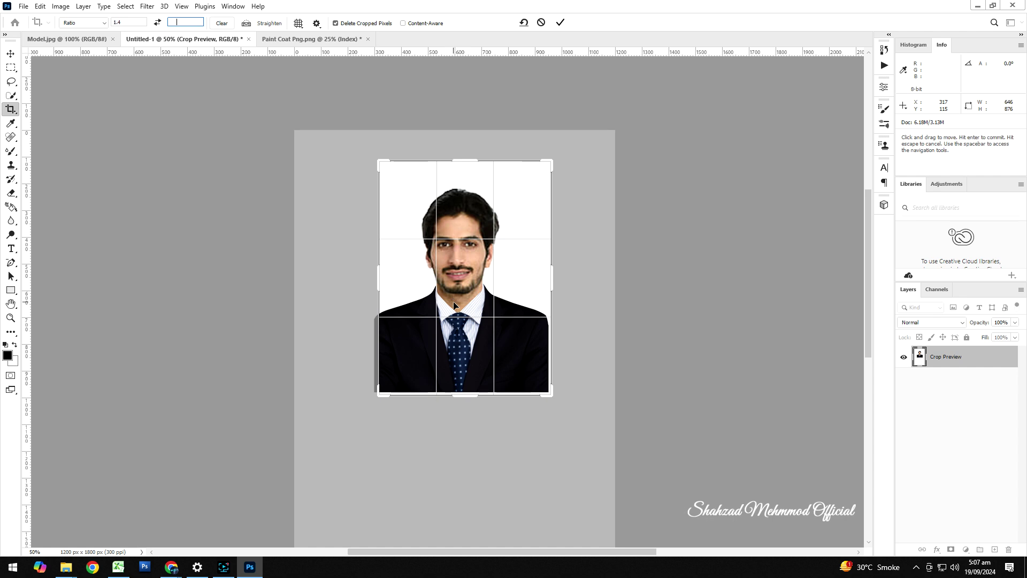
key("ctrl+plus")
key("ctrl+plus")
left_click_drag(437, 354, 467, 274)
key("ctrl+minus")
left_click_drag(465, 122, 459, 130)
left_click_drag(582, 284, 579, 281)
left_click_drag(472, 424, 470, 429)
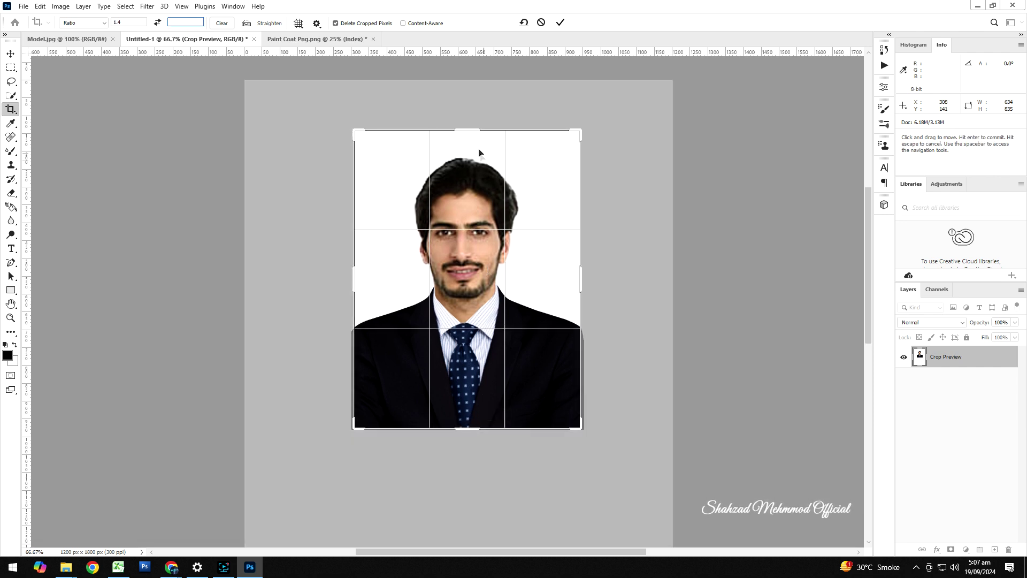
left_click_drag(472, 131, 470, 136)
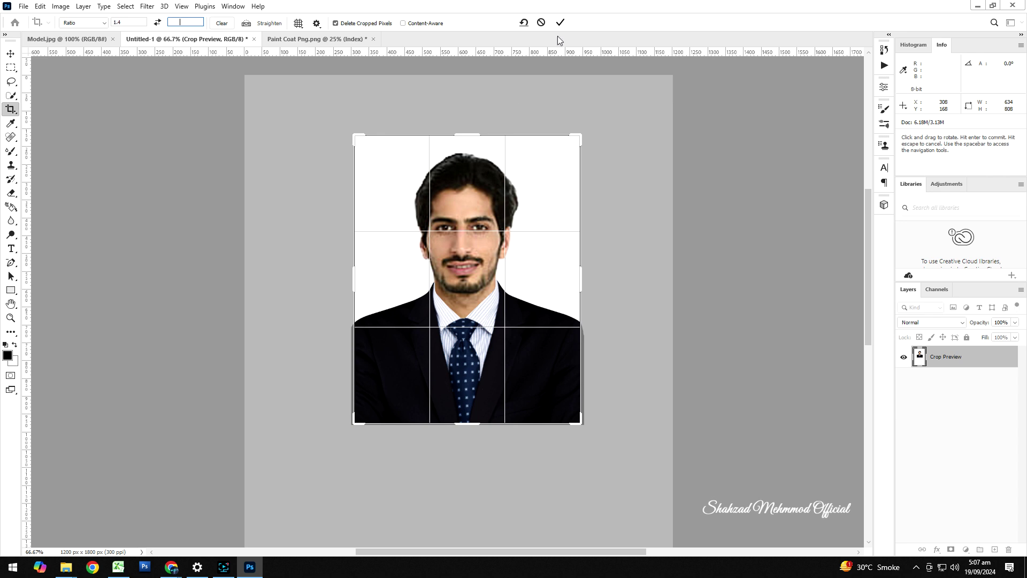
left_click(560, 22)
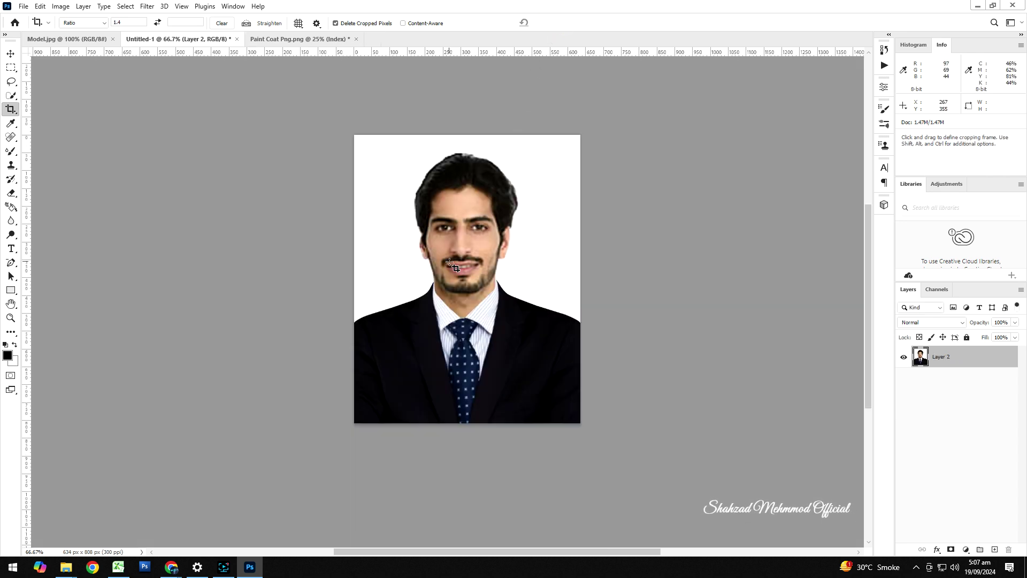
left_click(16, 53)
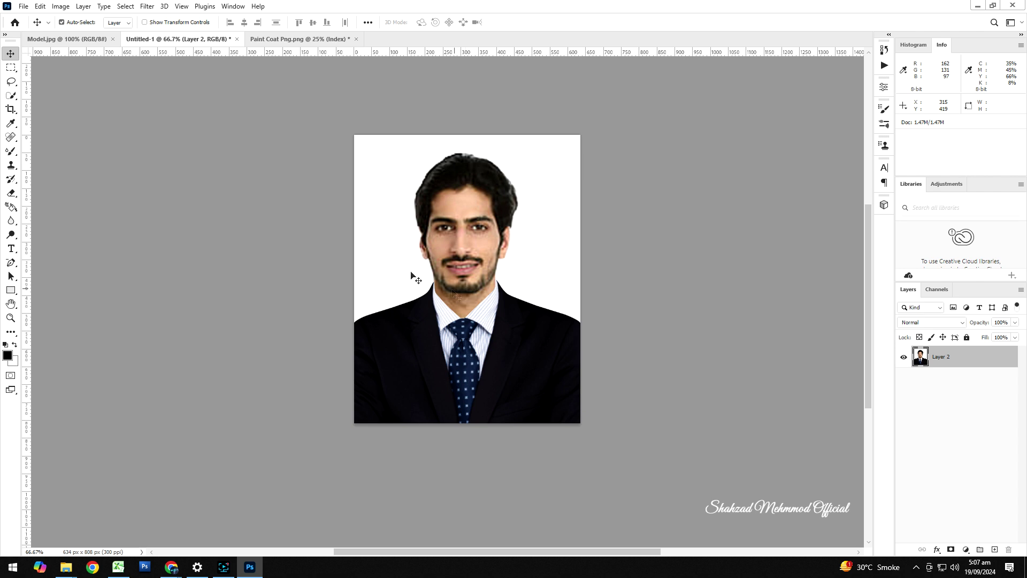
Step: Save a copy of the photo as a JPEG named Model in the Passport Actin folder
left_click(23, 6)
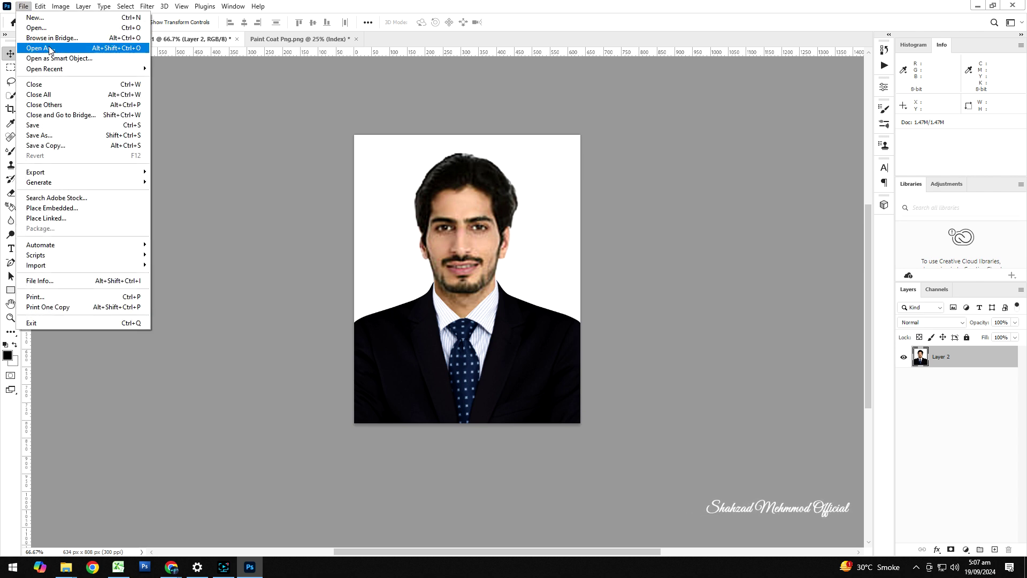
left_click(65, 142)
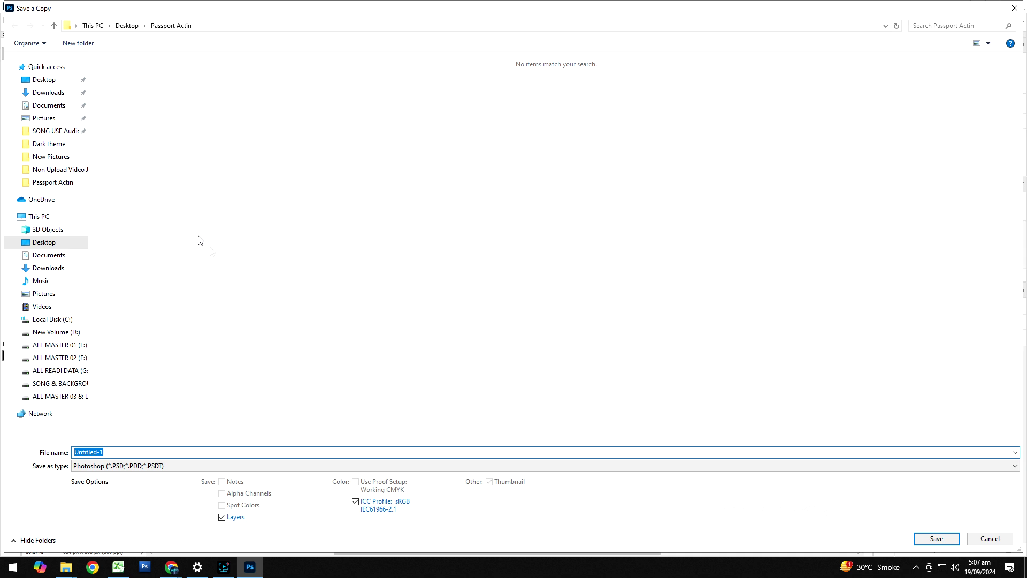
left_click(137, 467)
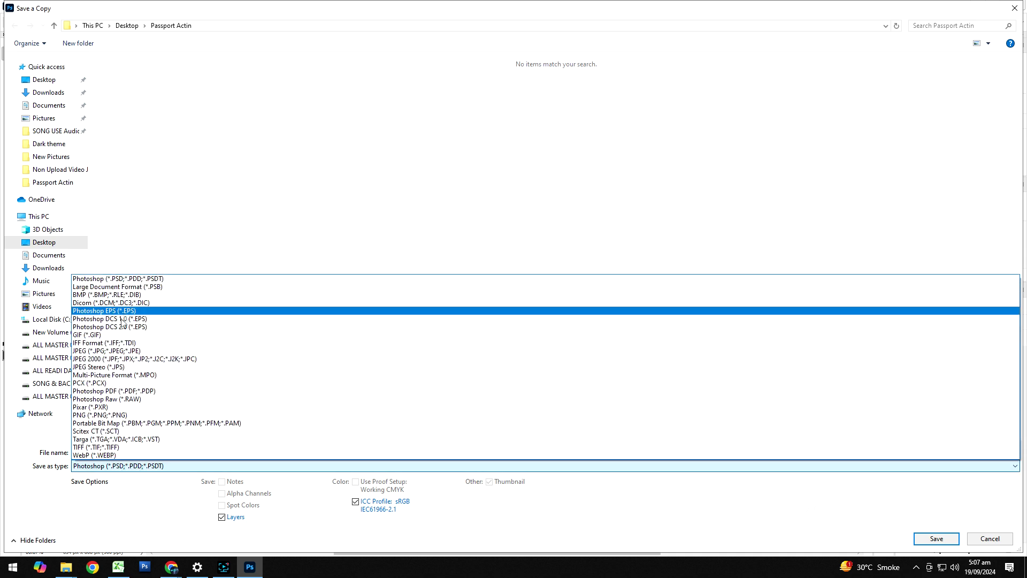
left_click(120, 351)
left_click(150, 452)
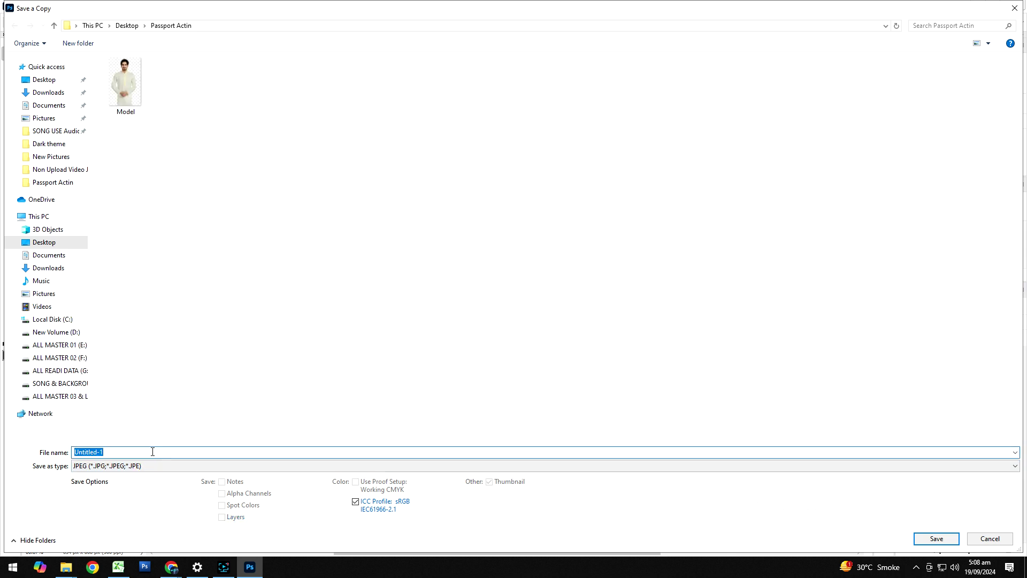
type("Model")
left_click(917, 538)
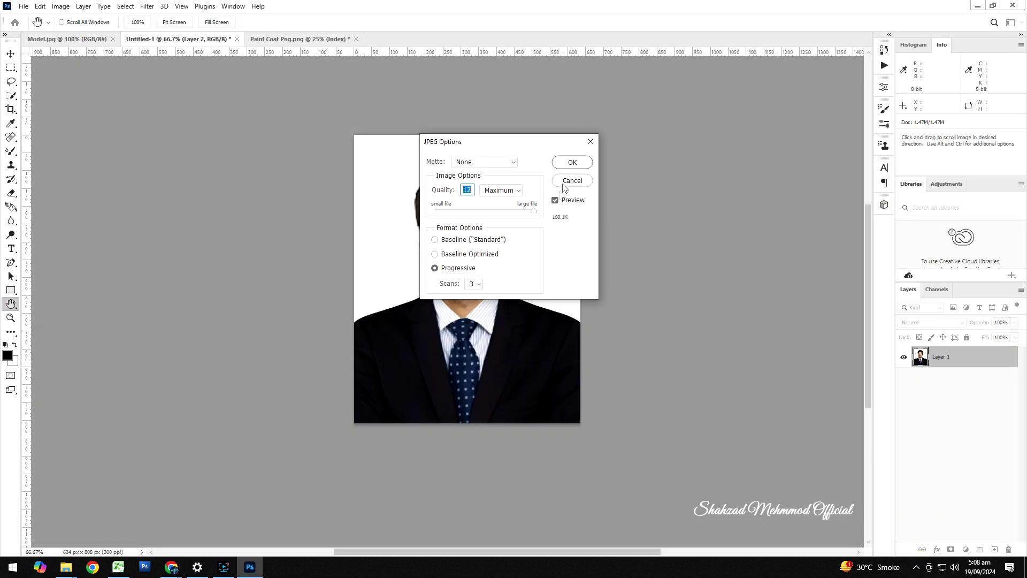